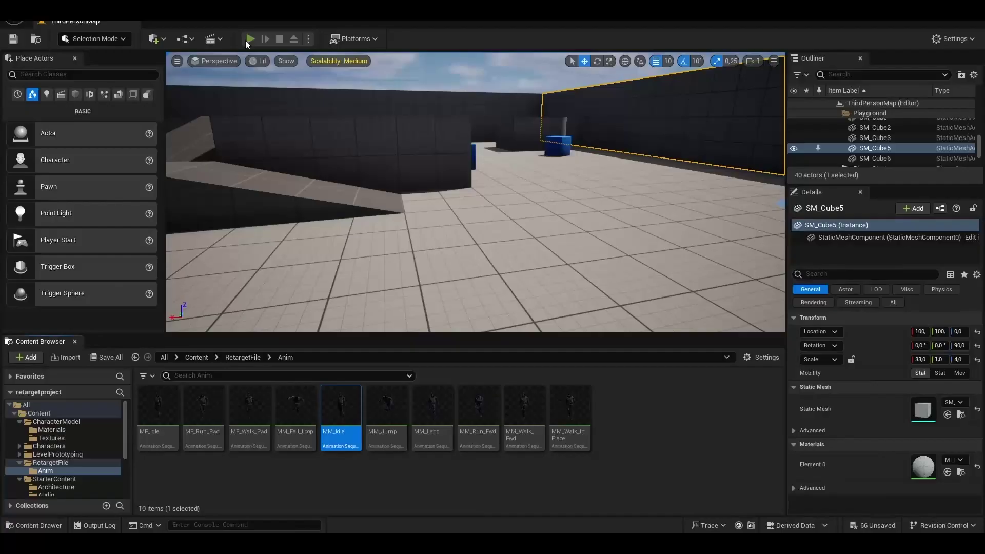
Step: Play the level and run the character forward to preview its animation
click(249, 39)
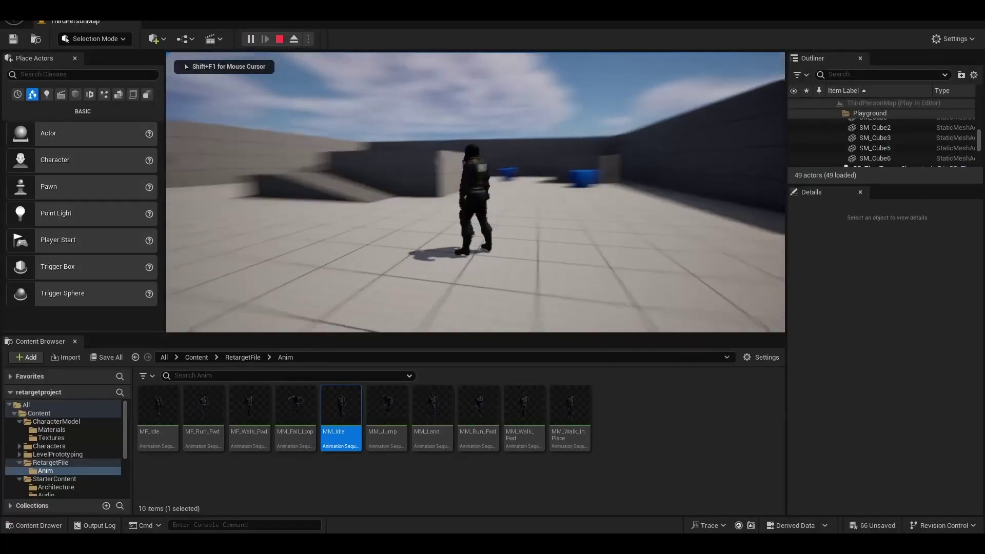
key(w)
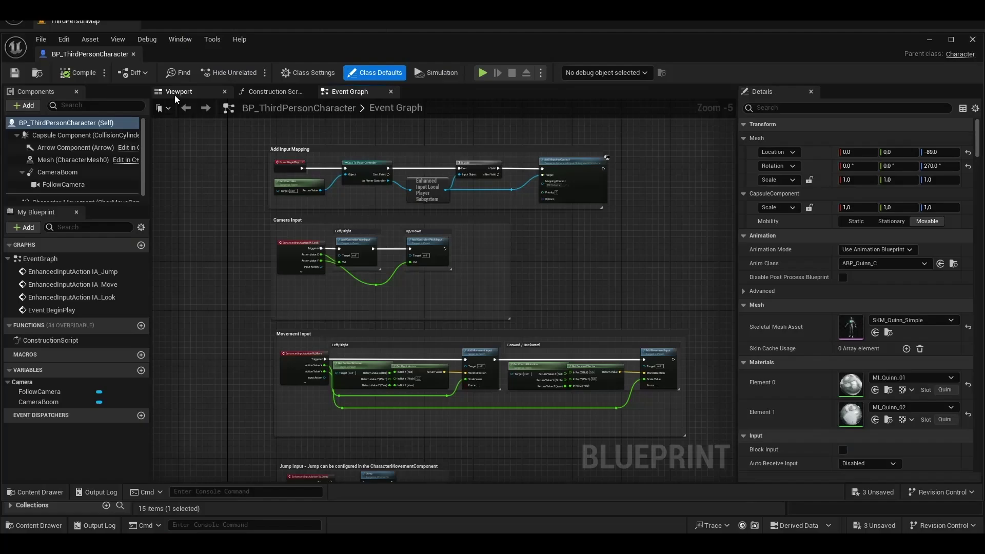
Step: Select the character mesh in the BP_ThirdPersonCharacter viewport and set its Skeletal Mesh Asset to CharacterM
click(174, 94)
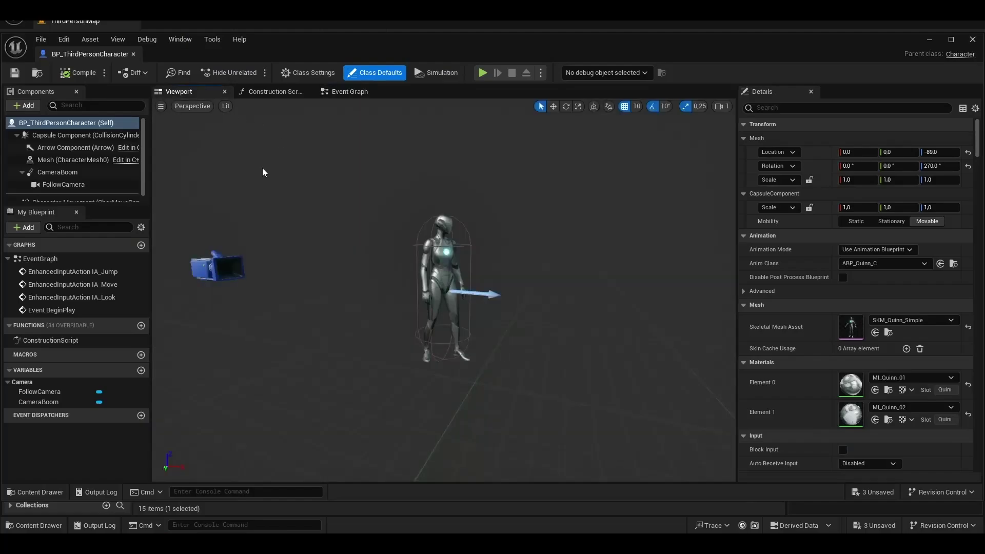
click(418, 268)
click(915, 375)
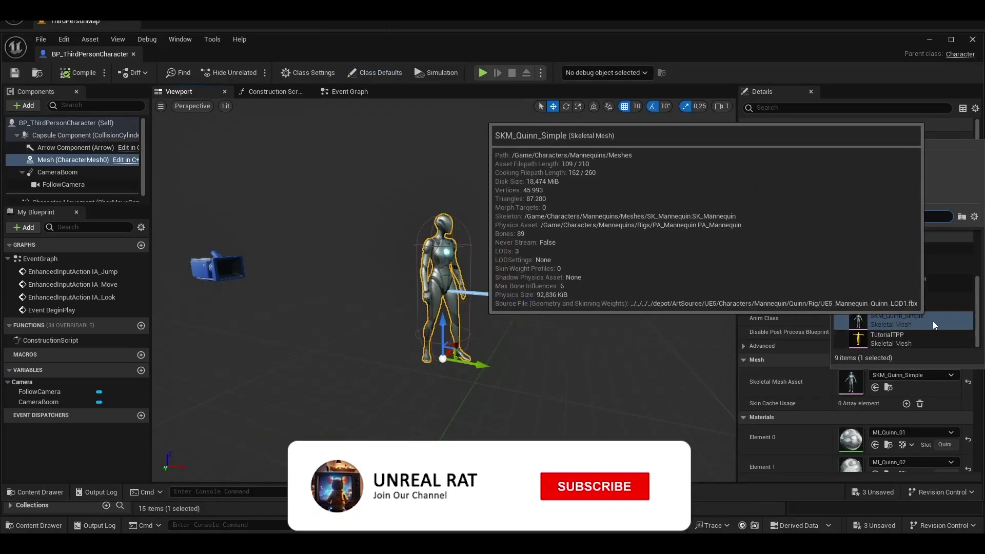
scroll(913, 284, up, 3)
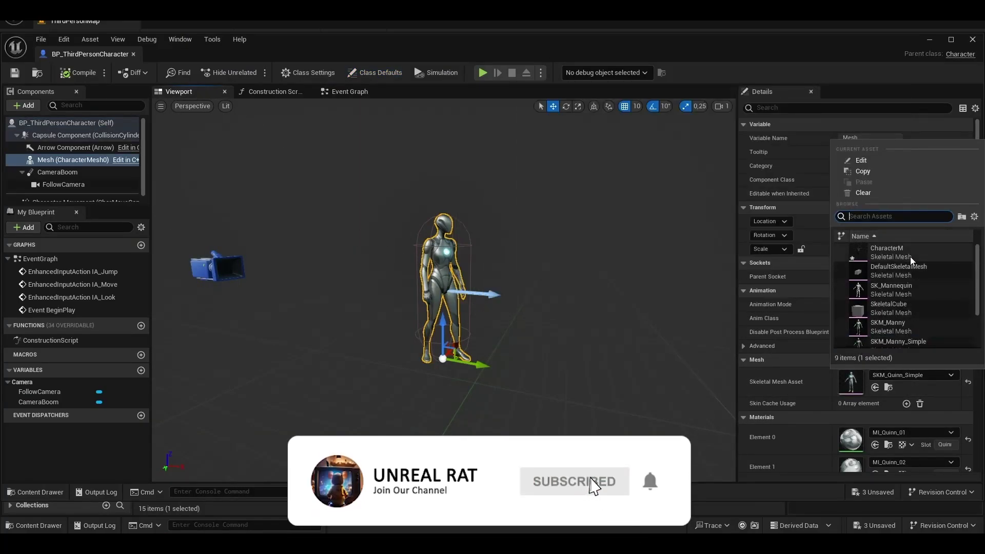
click(910, 256)
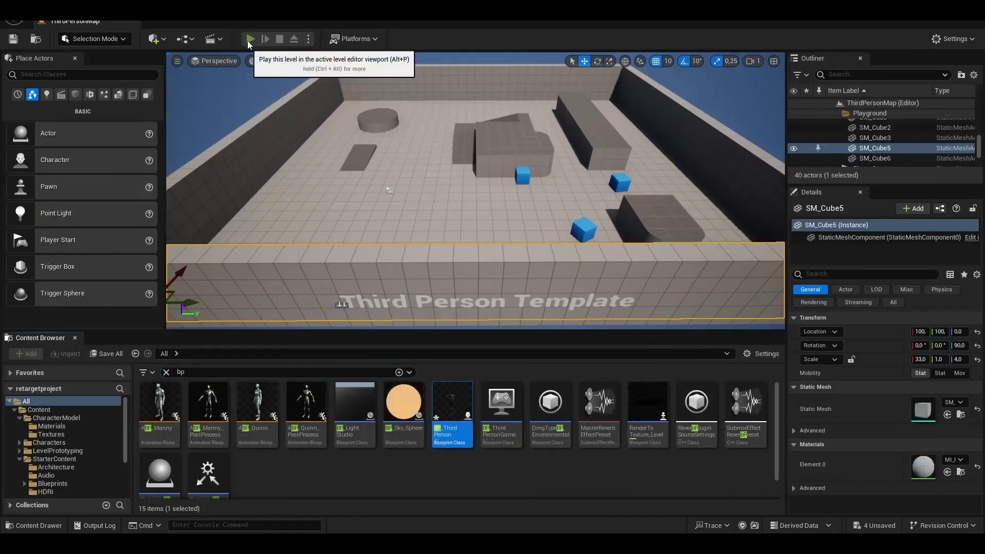
Step: Play the level, move the character forward and sideways to check it, and stop the session
click(252, 39)
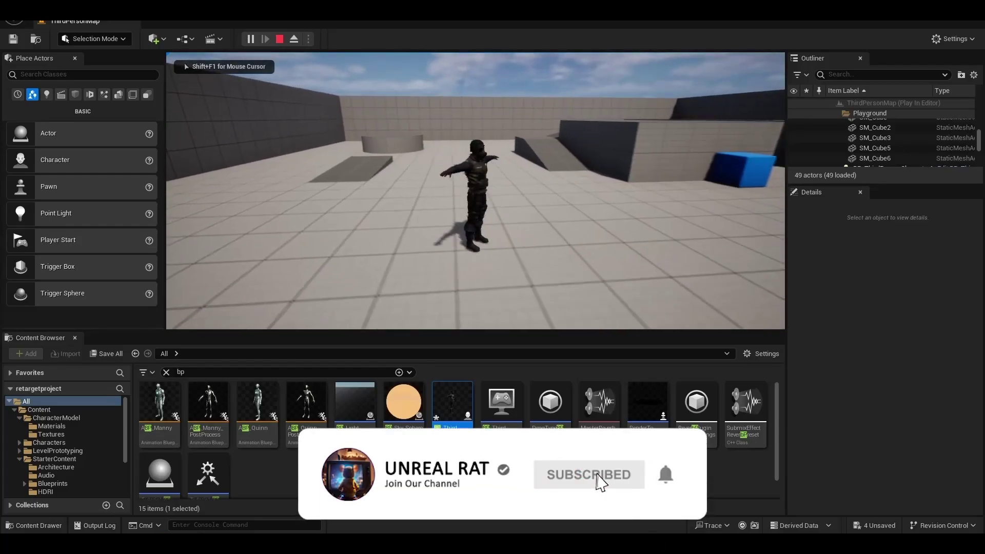
key(w)
key(a)
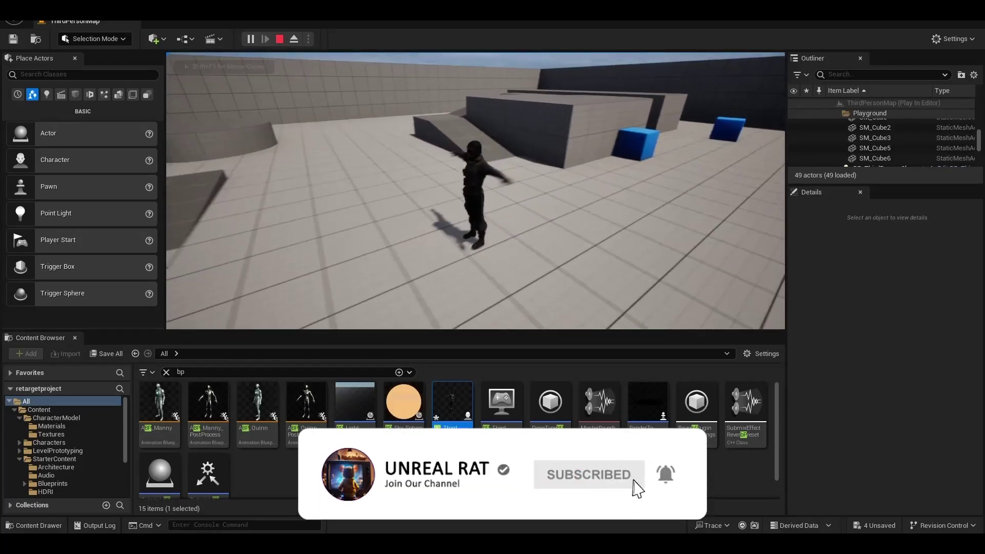
key(Escape)
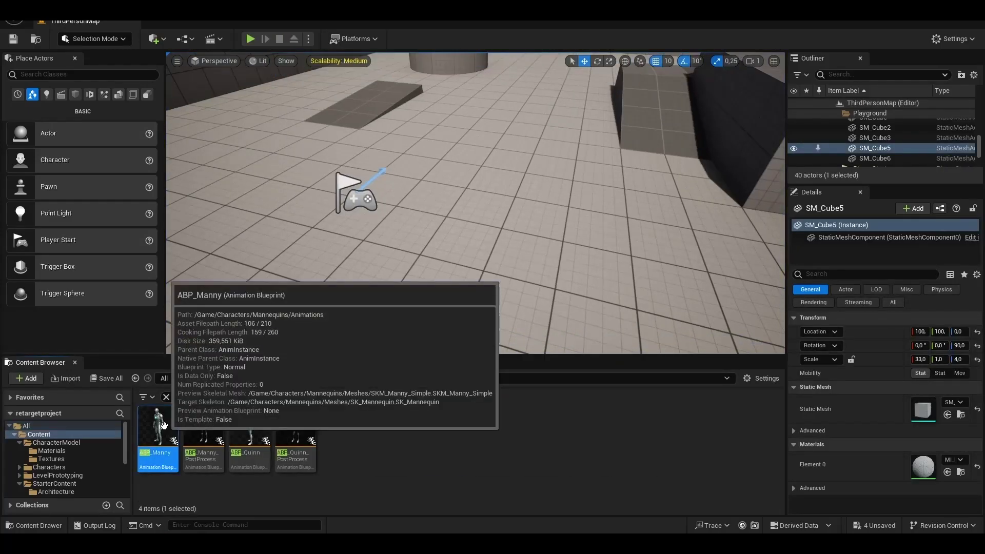
Step: Start Retarget Animations for ABP_Manny and set the target skeletal mesh to CharacterM
right_click(157, 441)
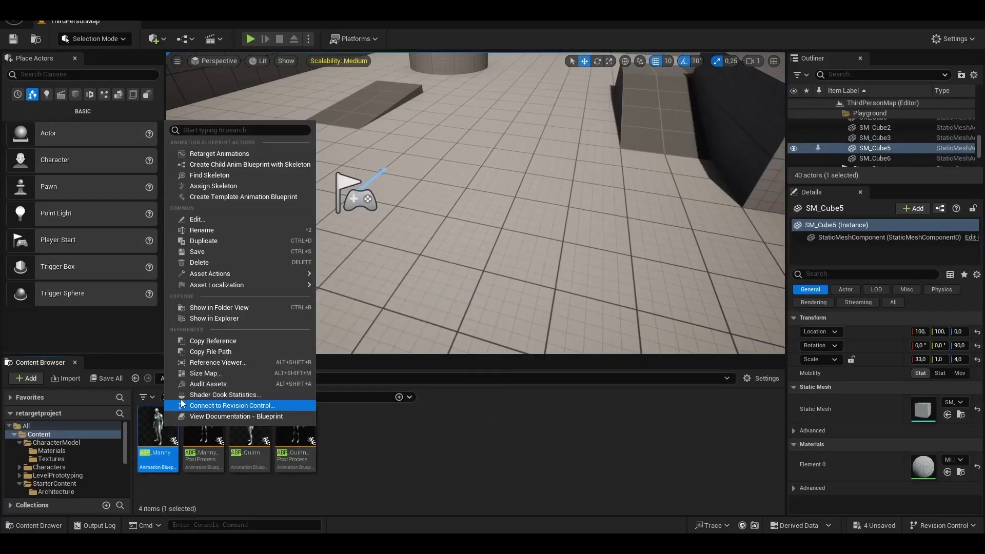
click(212, 153)
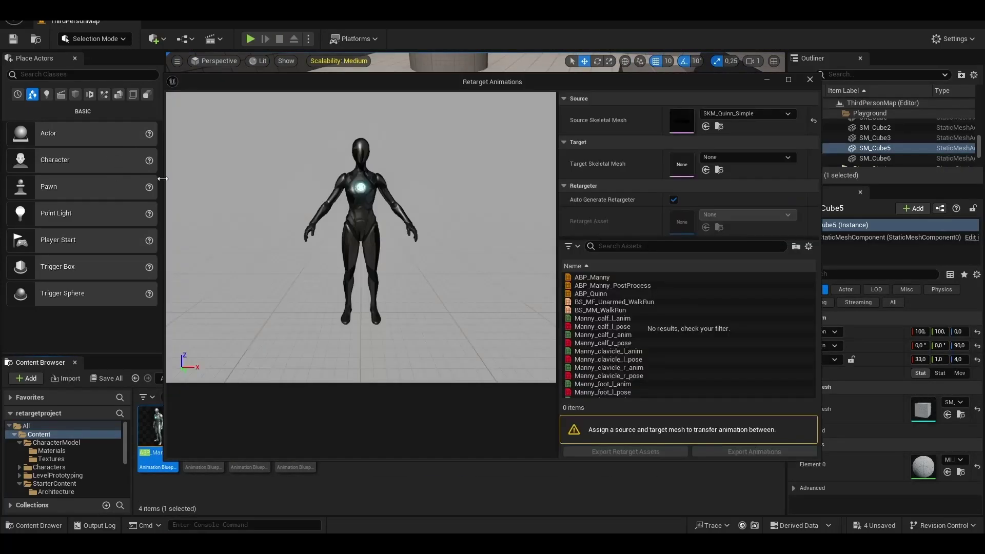
drag(514, 92, 450, 119)
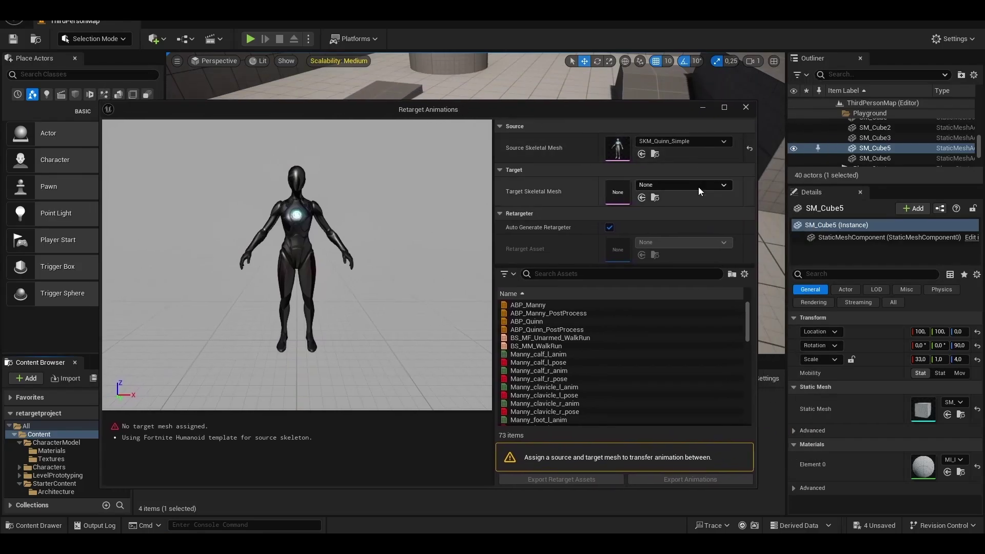
click(648, 189)
click(703, 292)
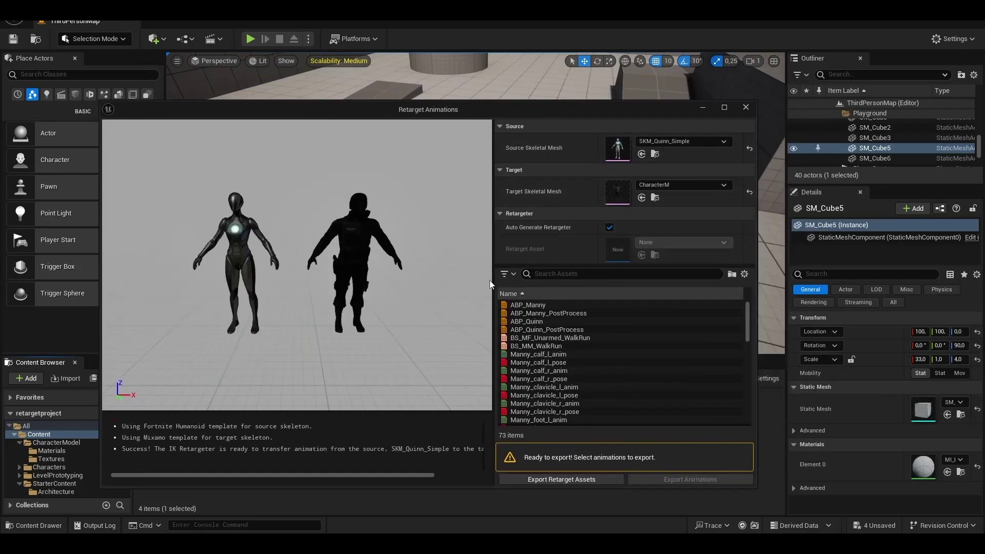
Step: Select all the assets listed for retargeting from the SKM_Quinn_Simple source mesh
click(607, 228)
click(610, 226)
click(543, 313)
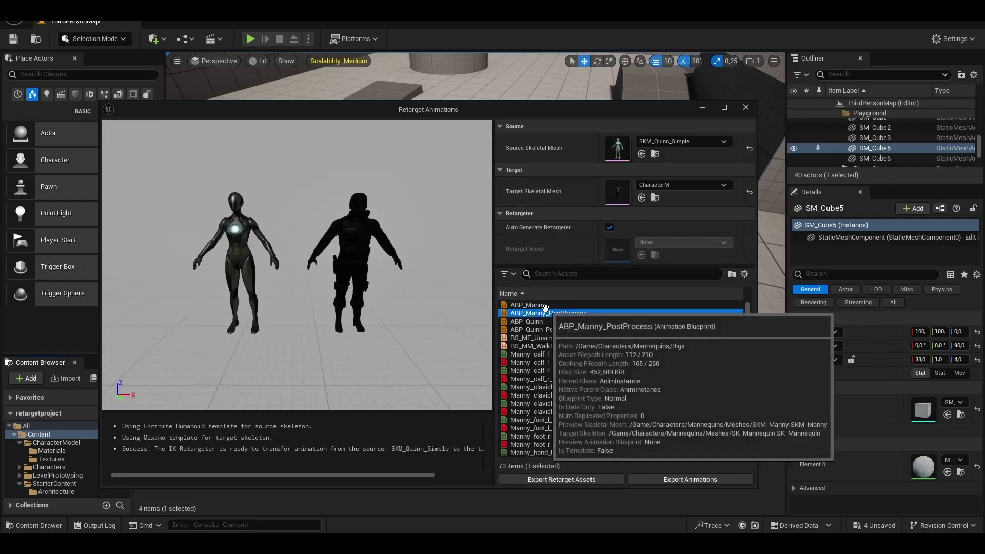
scroll(549, 380, down, 15)
shift+click(563, 452)
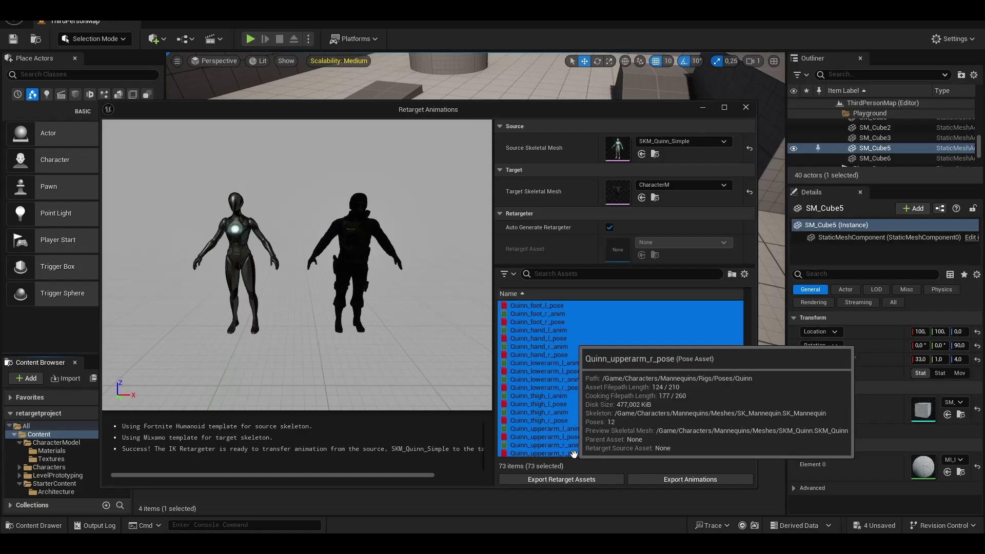
Step: Set the source skeletal mesh for the retargeting to SKM_Manny
click(663, 143)
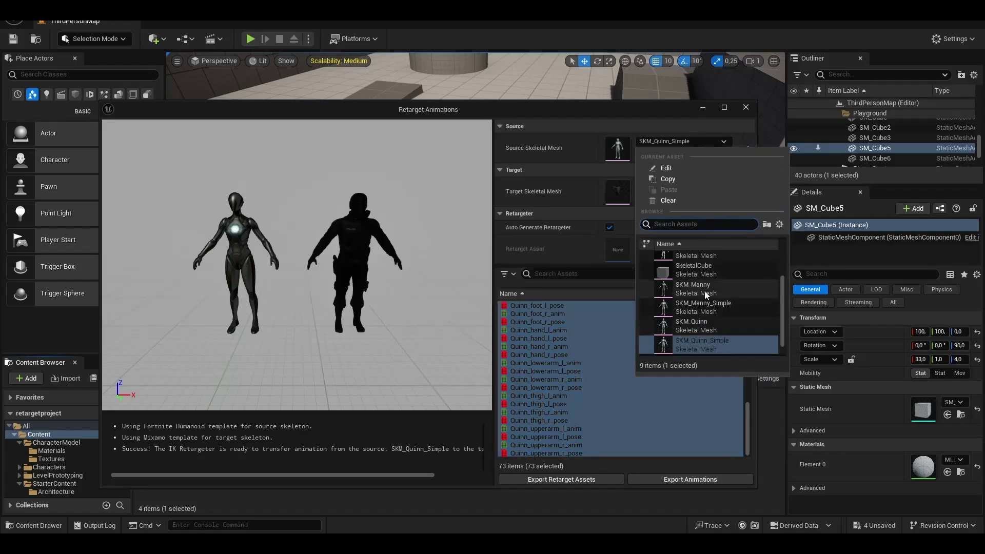
click(703, 291)
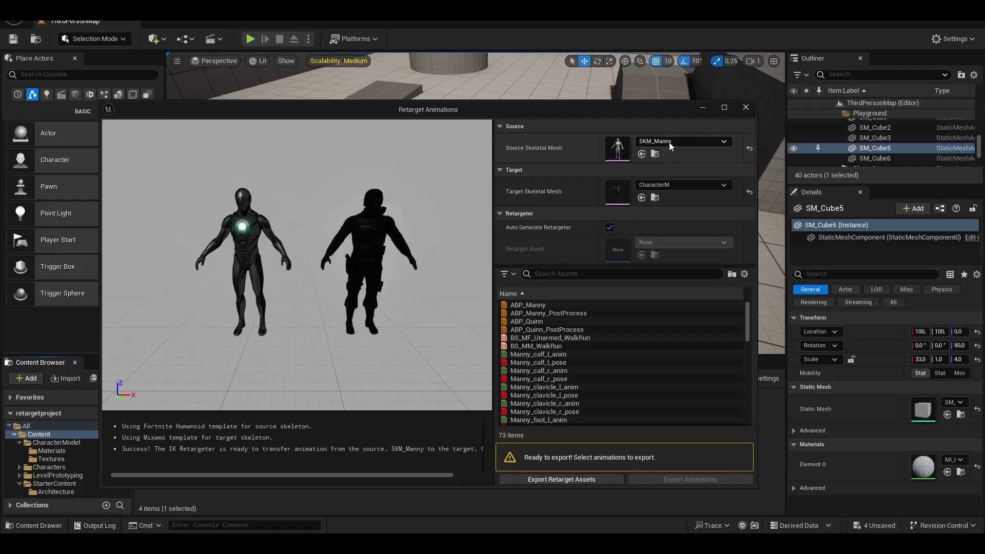
click(685, 141)
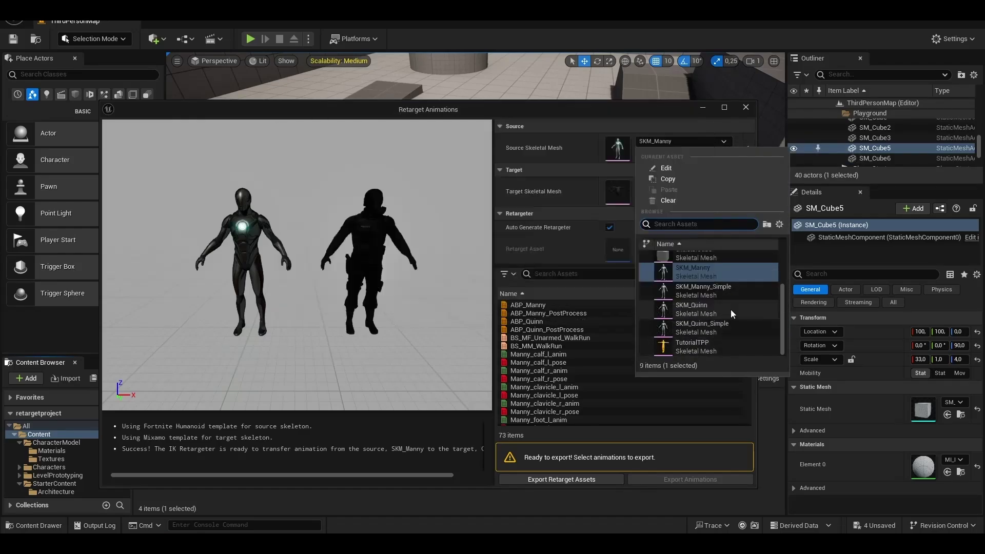
scroll(730, 310, up, 1)
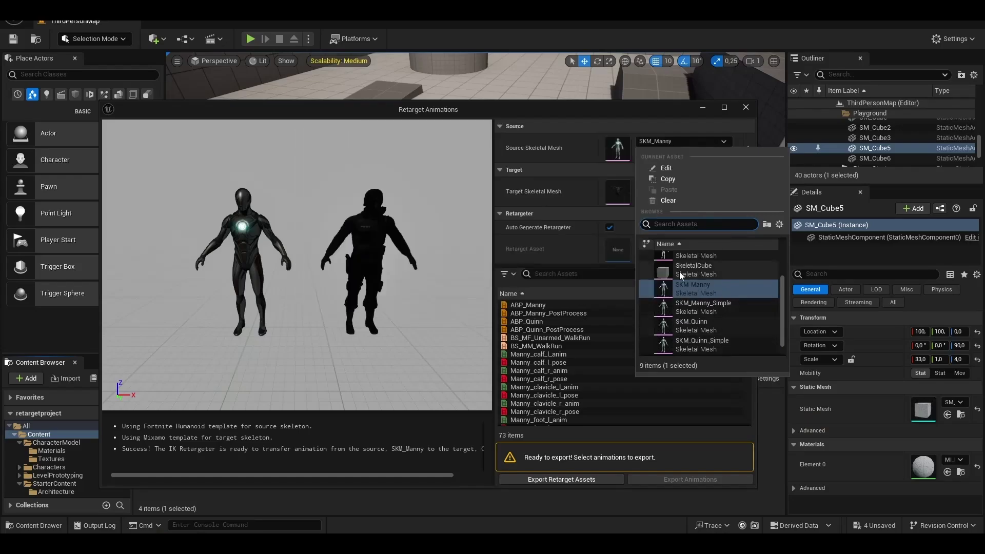
scroll(708, 303, up, 2)
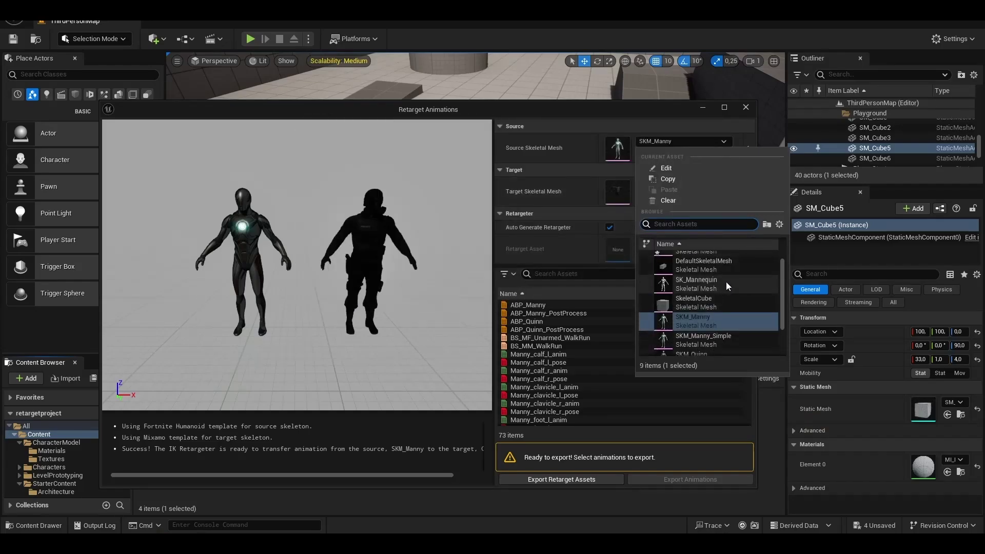
click(589, 125)
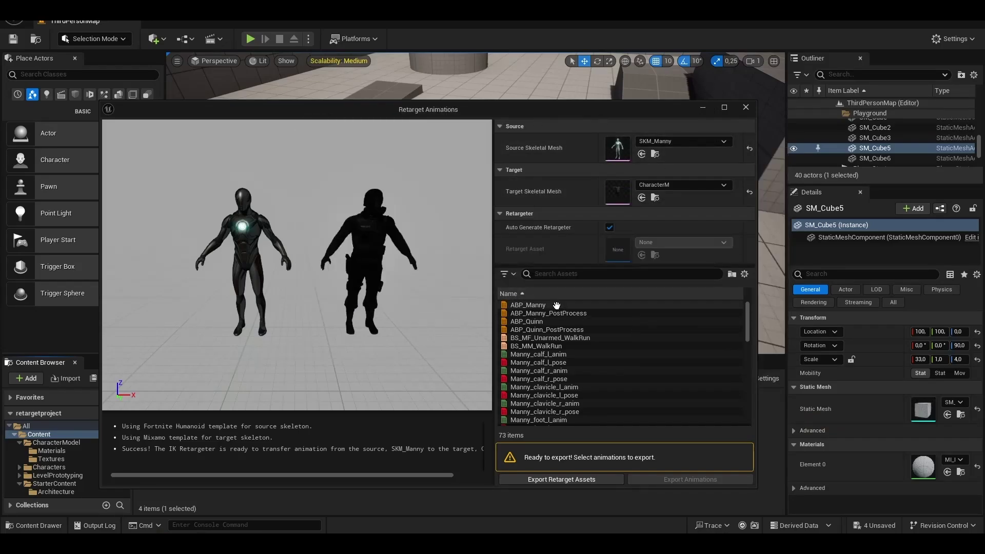
Step: Select every asset in the Retarget Animations list, from ABP_Manny through Quinn_upperarm_r_pose
click(651, 304)
scroll(635, 390, down, 15)
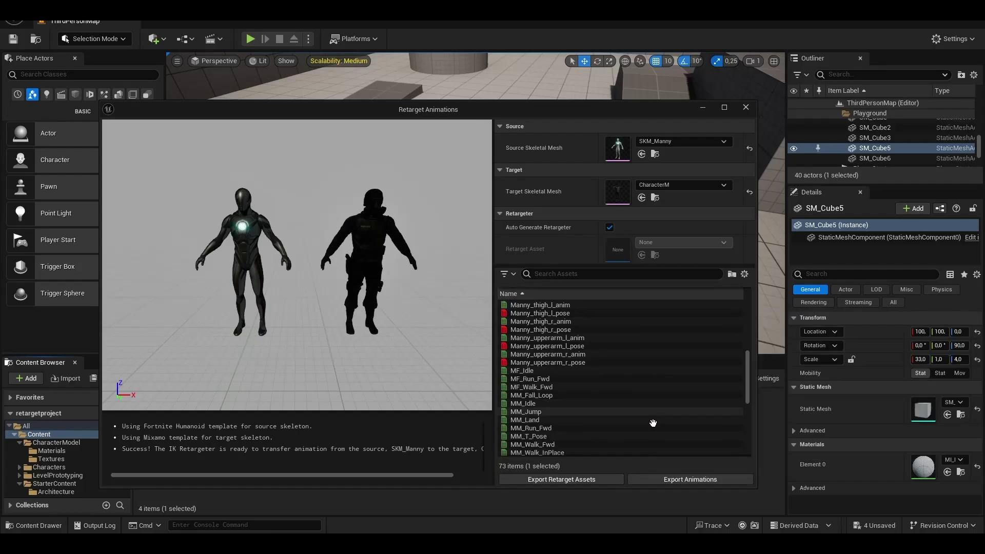
key(ctrl+a)
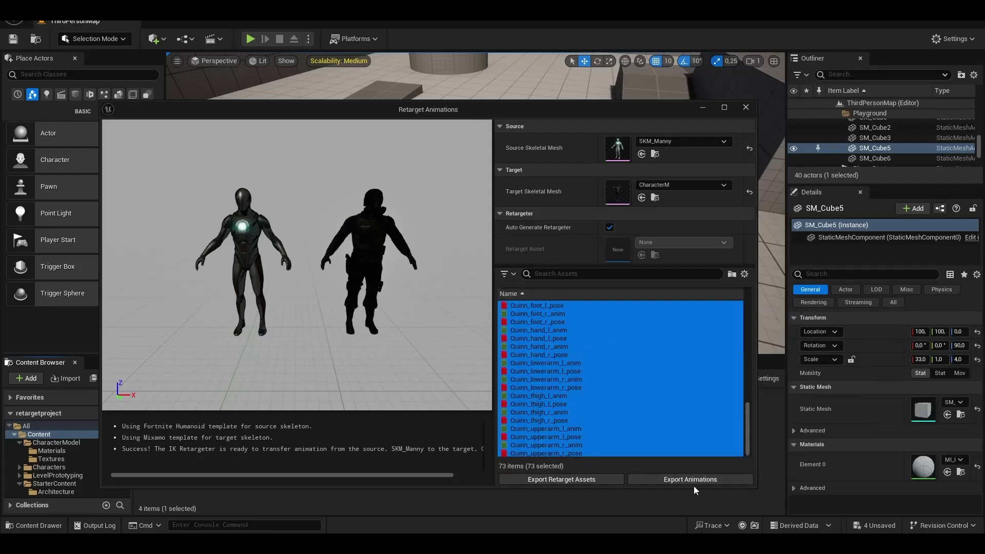
Step: Export the selected animations into a new folder named RetargetFile under Content, keeping the default batch export options
click(685, 481)
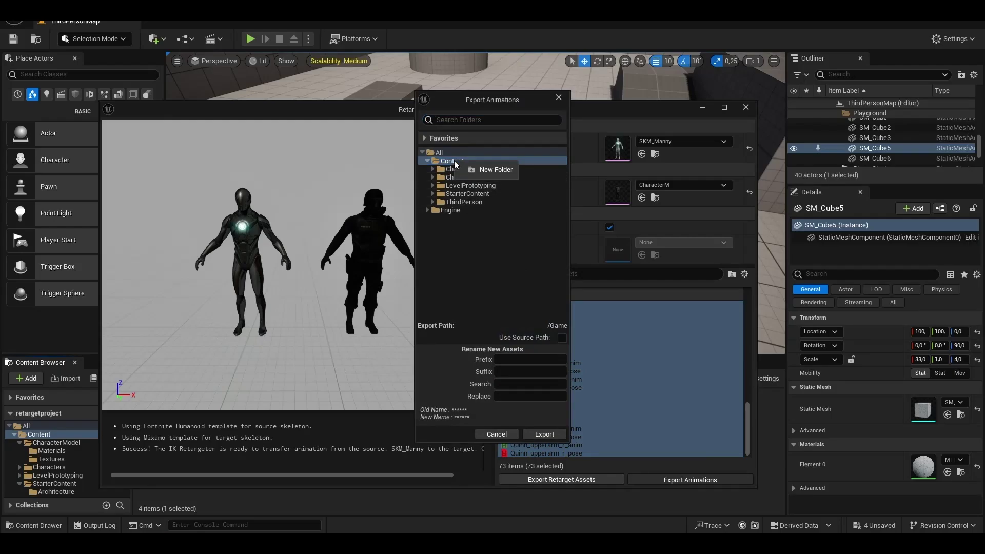
click(471, 170)
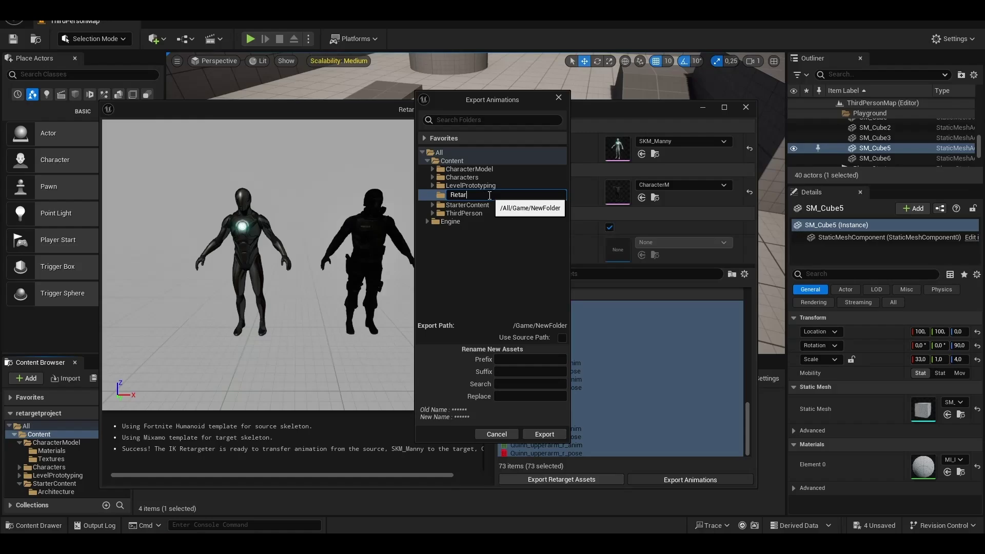
text(RetargetFile)
key(Return)
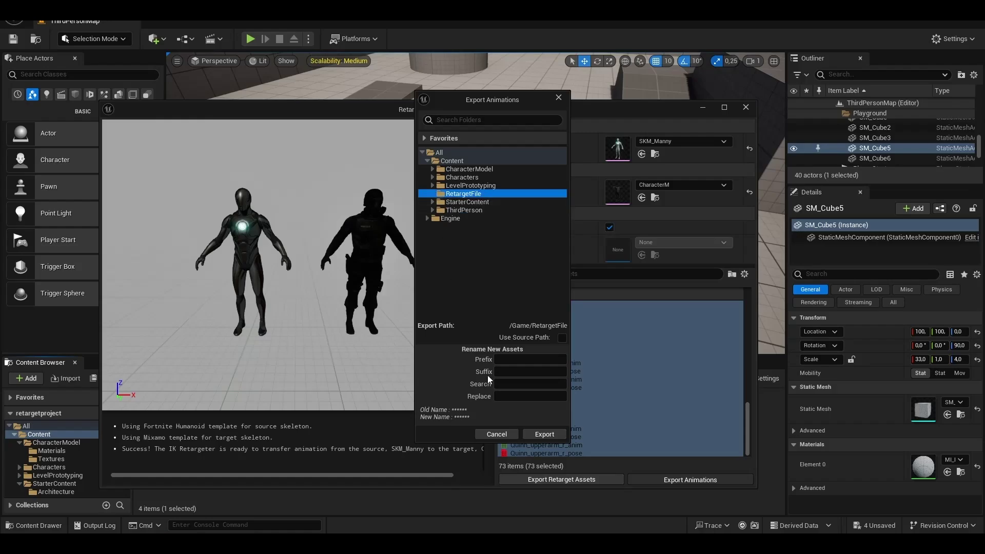
click(547, 434)
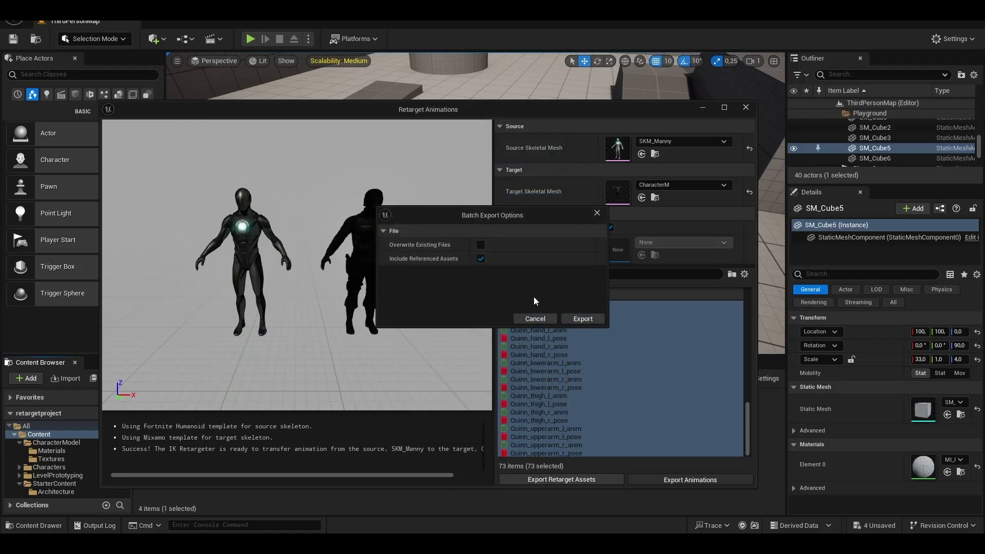
click(584, 320)
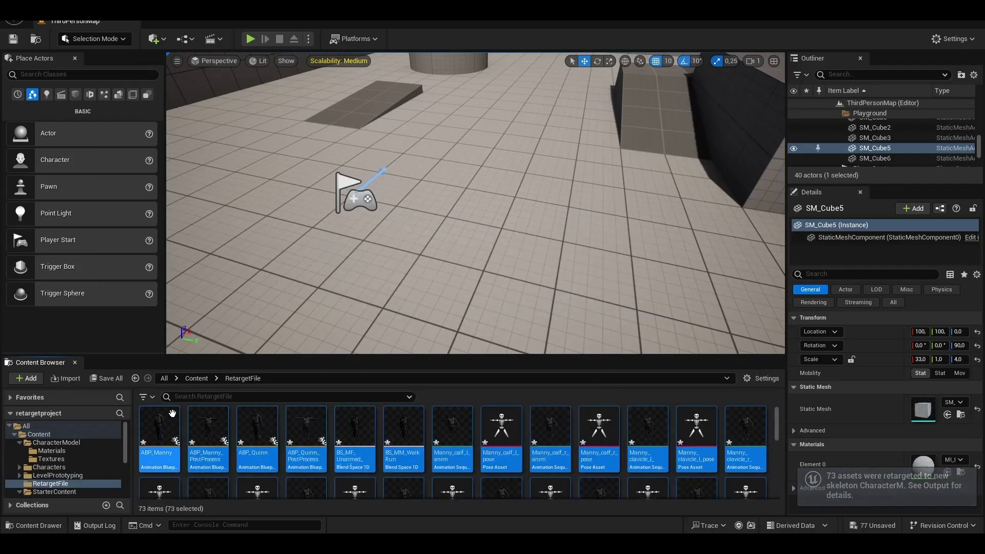
Step: Enlarge the Content Browser and create a folder named Anim inside RetargetFile
scroll(298, 435, down, 1)
scroll(276, 442, up, 1)
click(223, 444)
scroll(294, 457, down, 9)
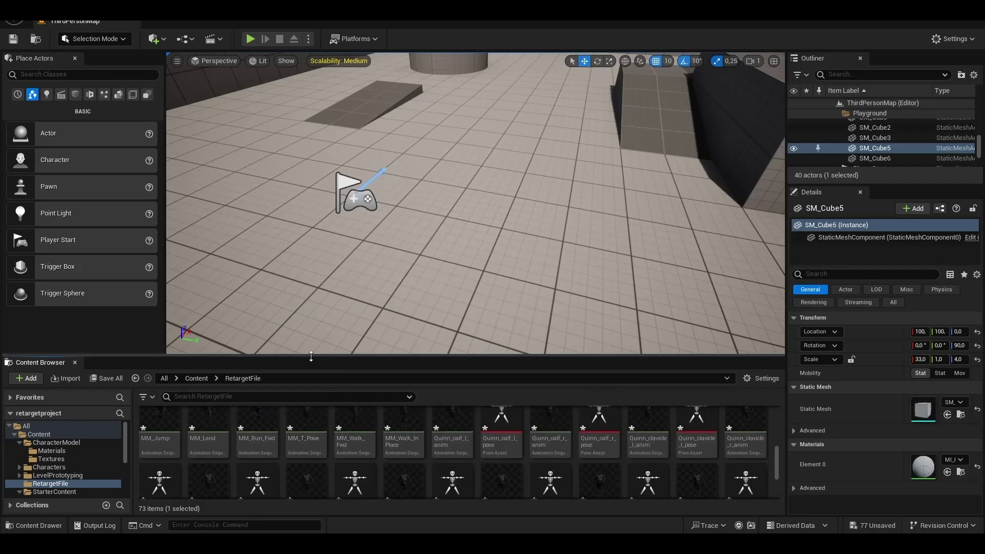
drag(310, 356, 312, 123)
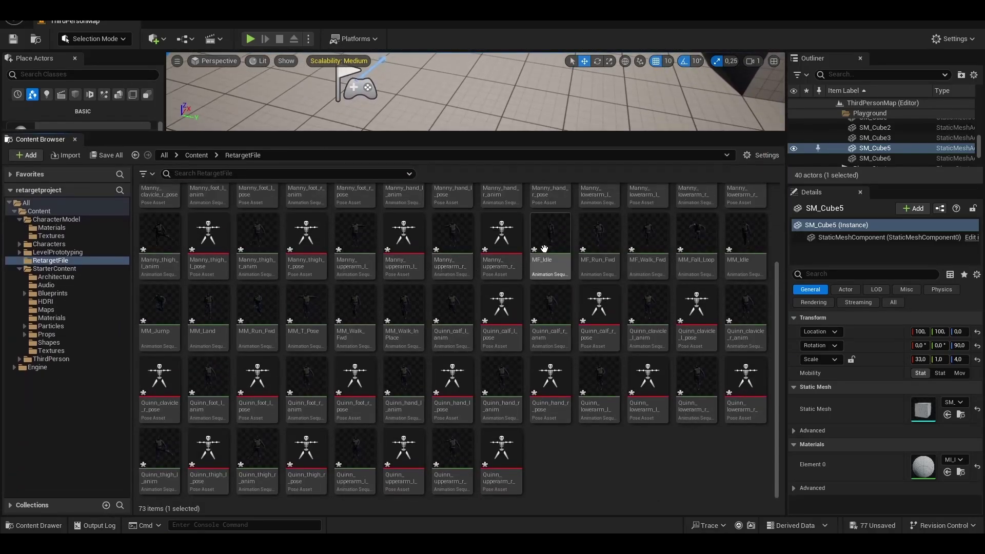
right_click(602, 466)
click(644, 134)
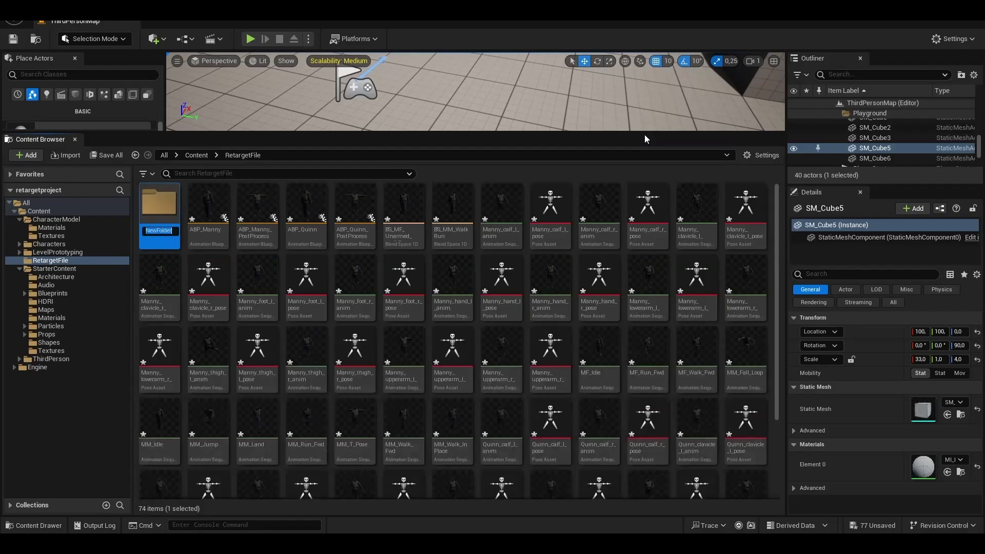
Step: Move MF_Idle, MF_Run_Fwd, MF_Walk_Fwd and all MM_ animation sequences except MM_T_Pose from RetargetFile into the Anim folder
click(598, 359)
ctrl+click(647, 359)
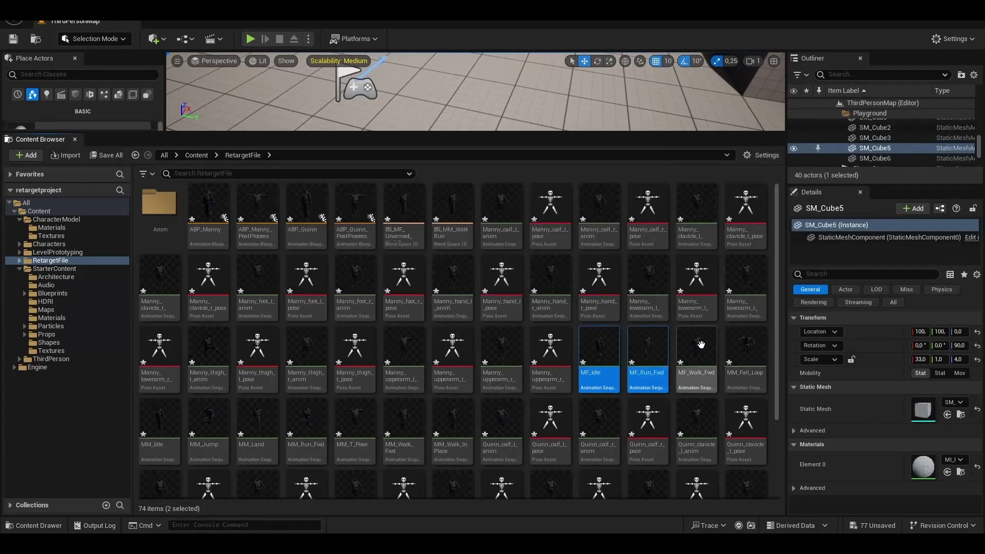
ctrl+click(219, 421)
ctrl+click(262, 424)
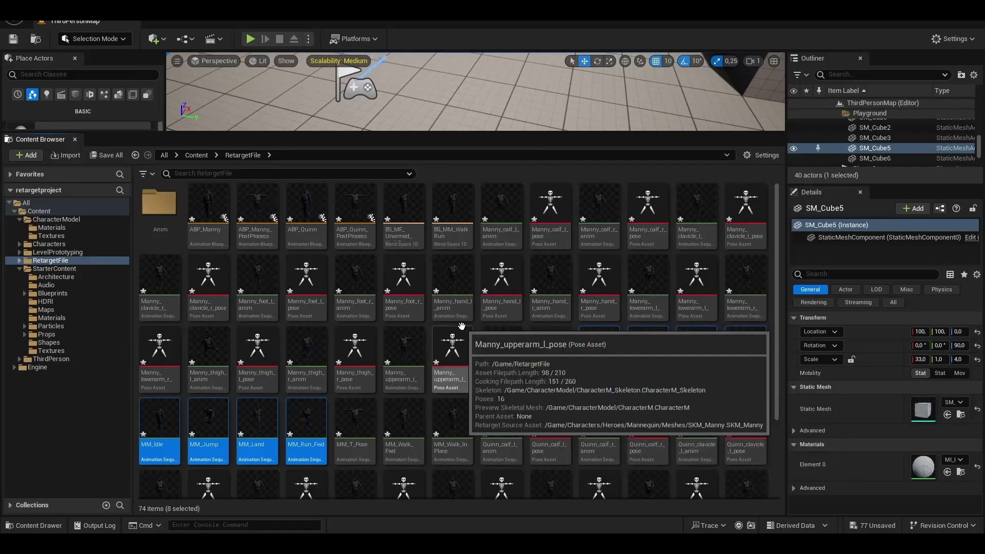
ctrl+click(441, 416)
ctrl+click(390, 421)
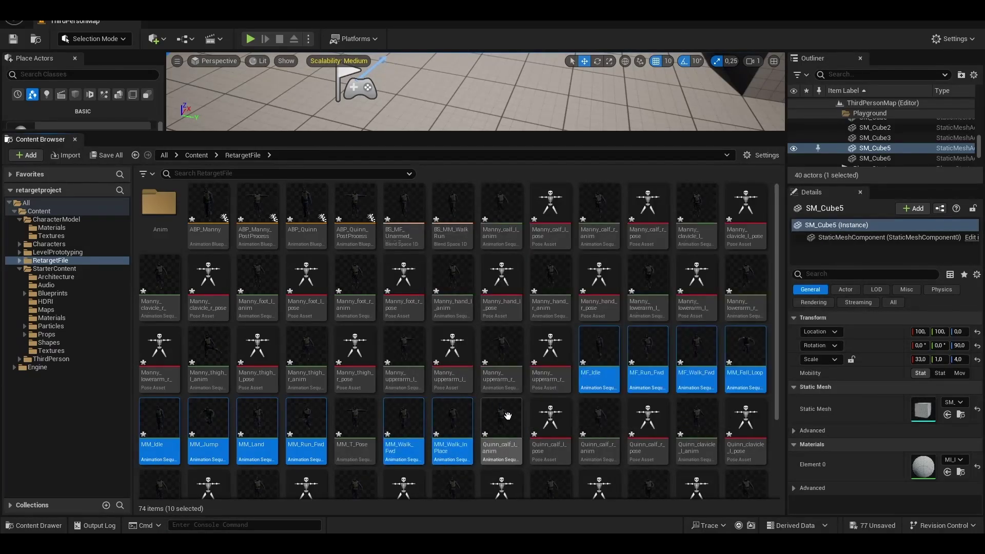
scroll(457, 440, down, 1)
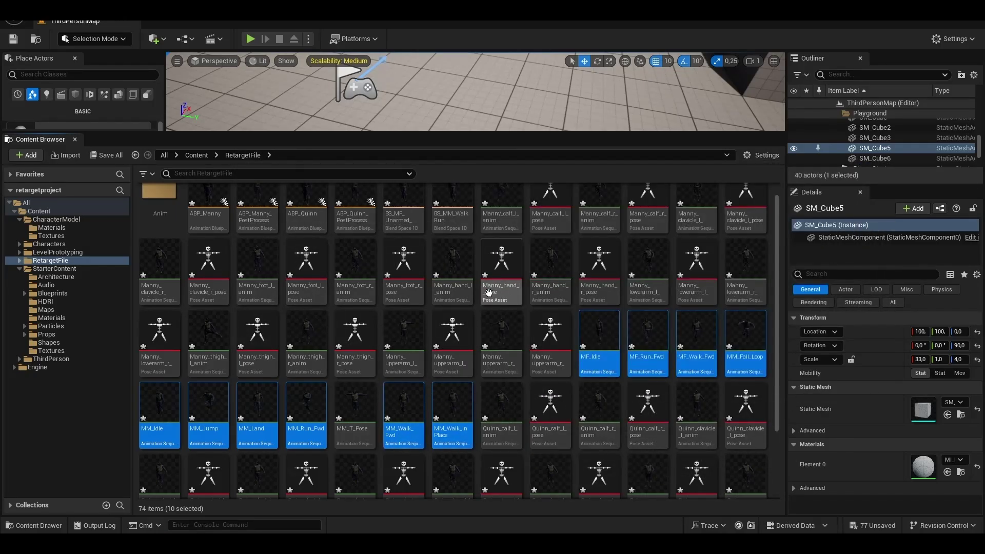
scroll(585, 491, down, 3)
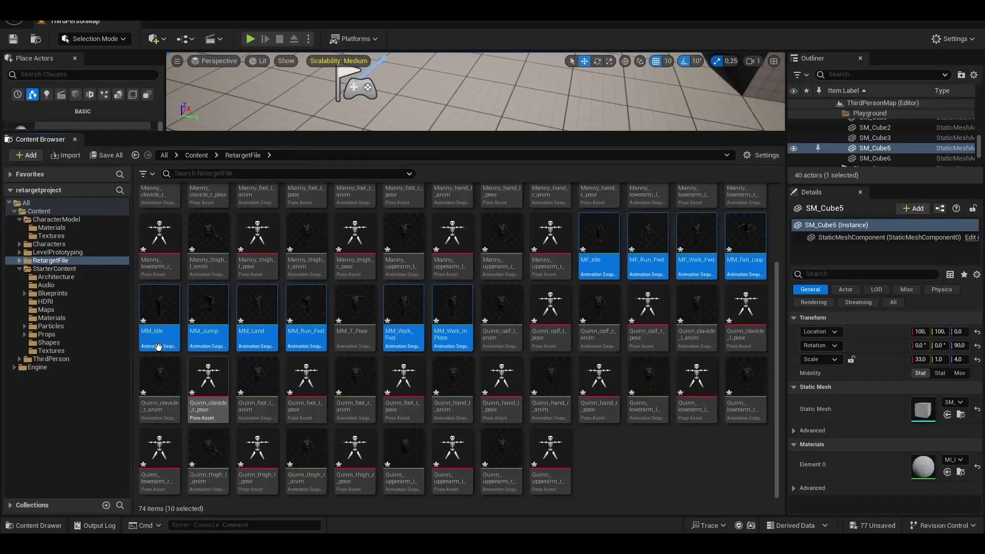
scroll(158, 347, up, 4)
drag(307, 428, 159, 209)
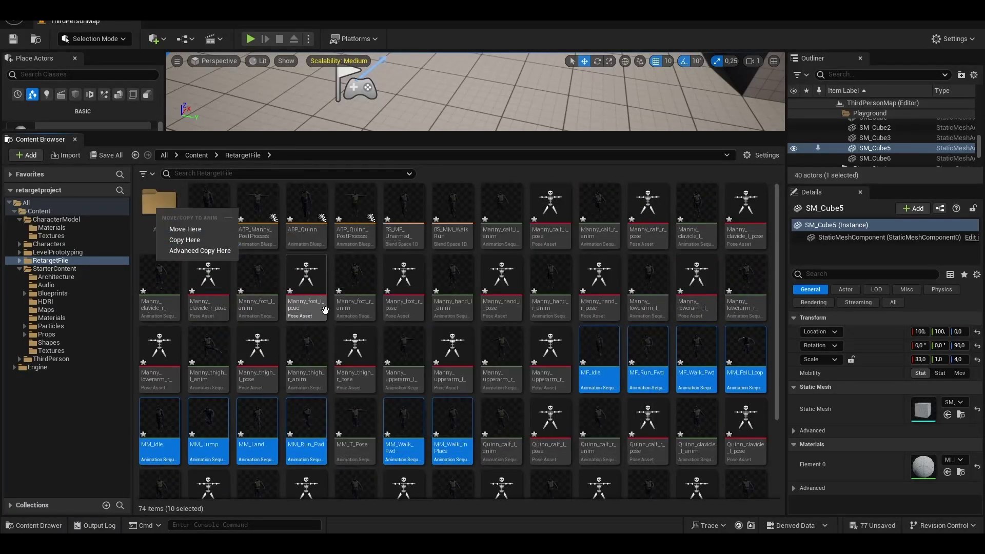
click(187, 229)
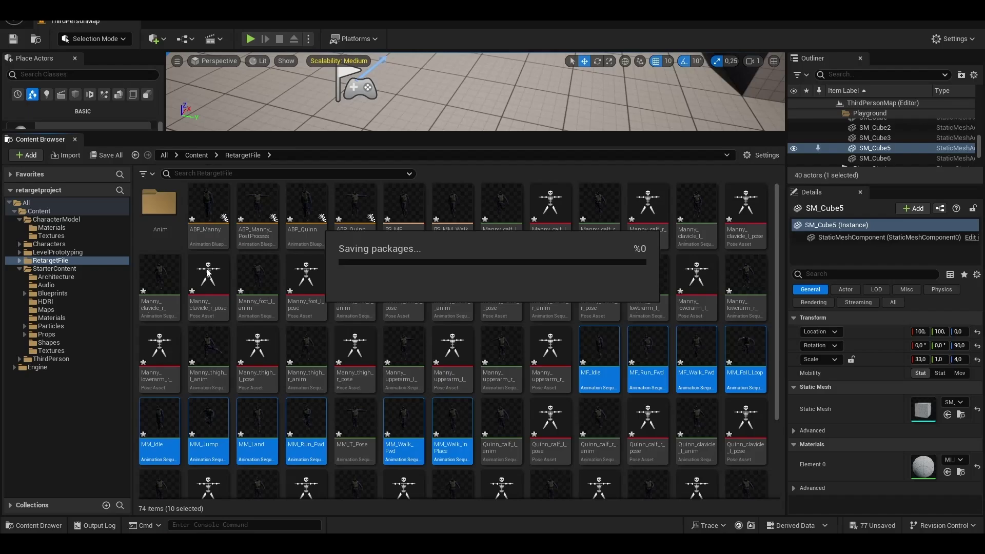
click(437, 381)
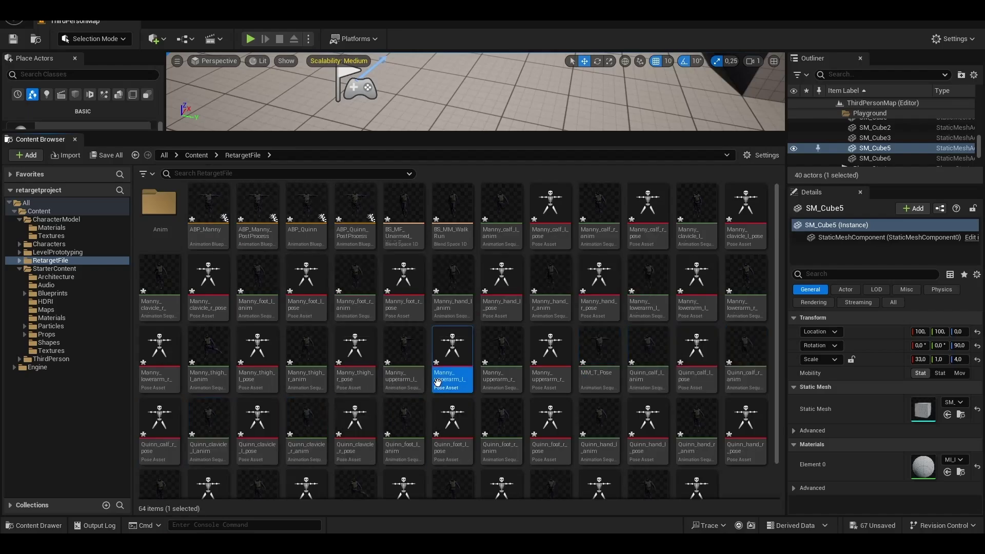
Step: Open the MM_Idle animation from the Anim folder and inspect its preview on the character
double_click(160, 210)
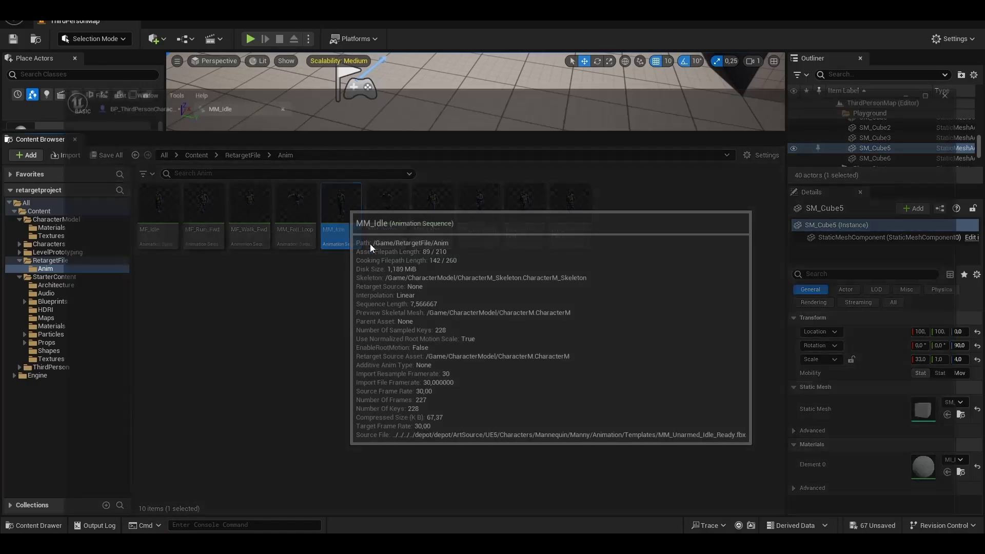
double_click(342, 204)
right_drag(492, 204, 662, 169)
click(928, 40)
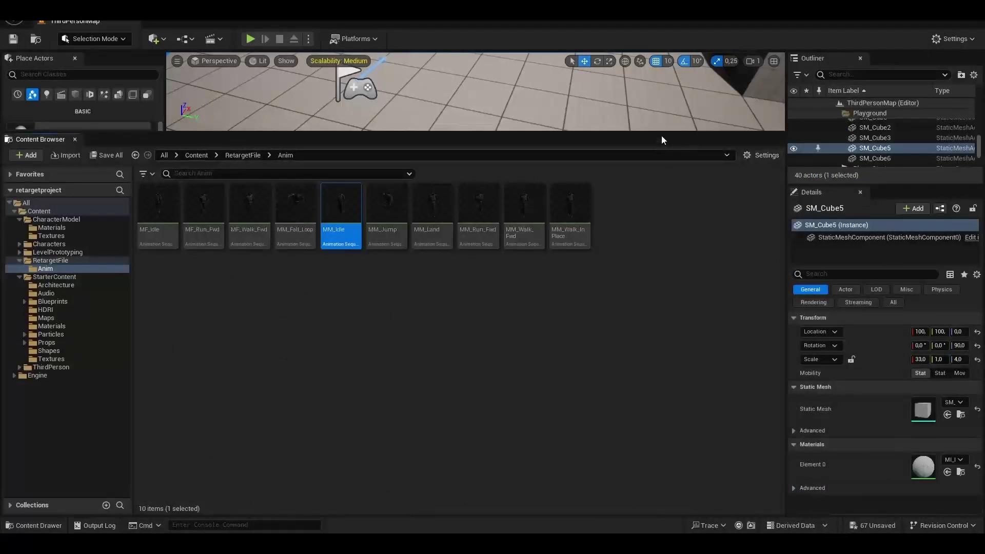
Step: Return to the RetargetFile folder and rename the ABP_Manny animation blueprint as CharacterM_ABP
drag(659, 132, 655, 173)
click(242, 196)
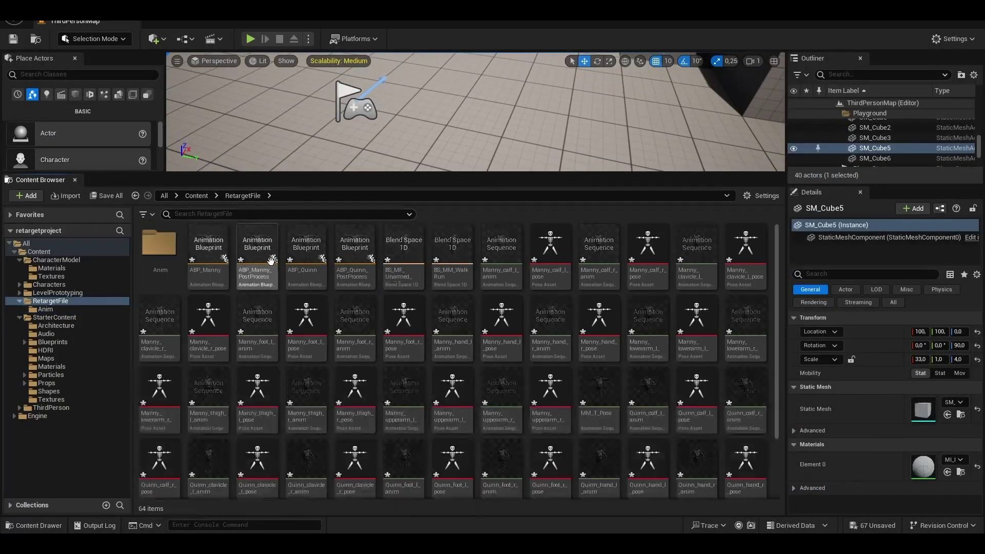
click(208, 243)
right_click(210, 232)
click(272, 338)
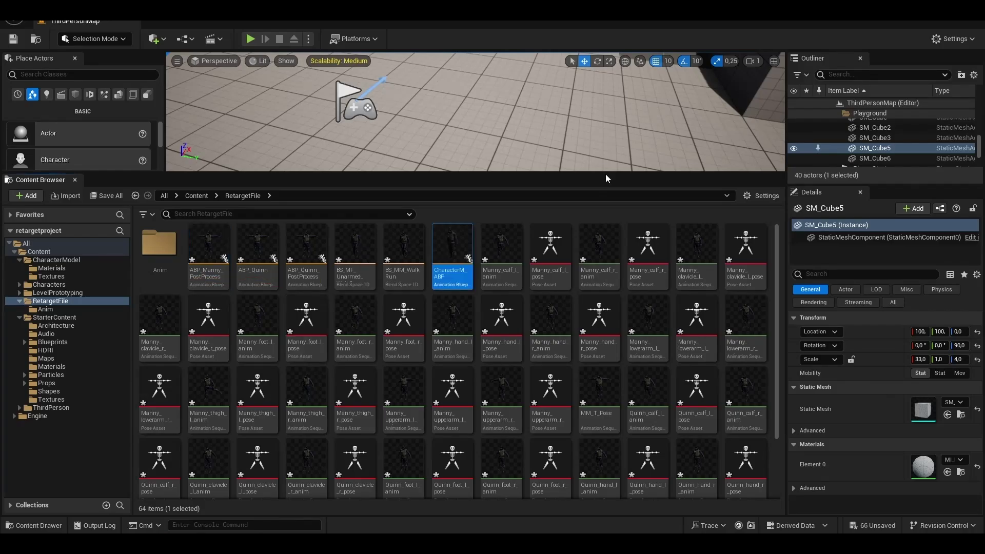
Step: Enlarge the level viewport, search the Content folder for BP and open the BP_ThirdPersonCharacter blueprint
drag(605, 174, 569, 365)
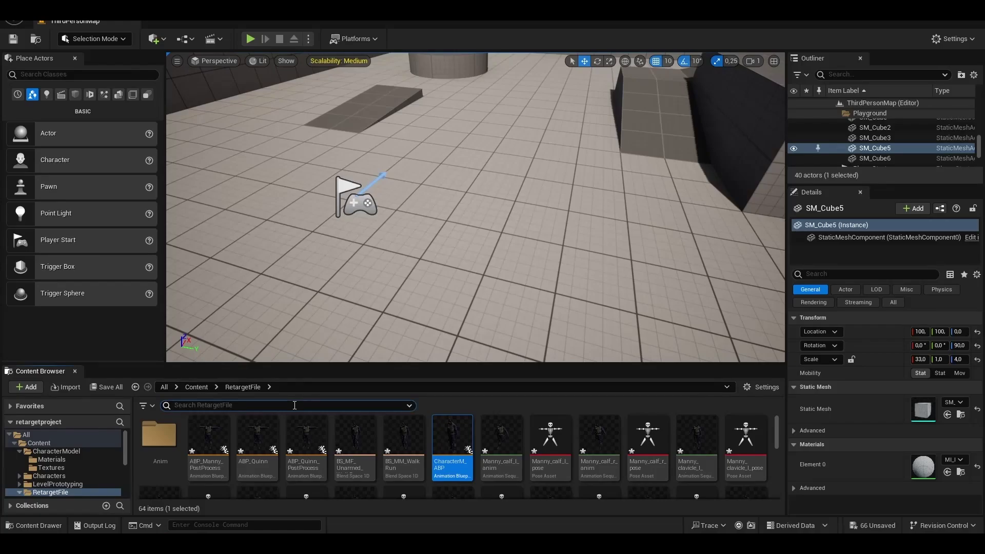
click(195, 388)
click(206, 405)
text(BP)
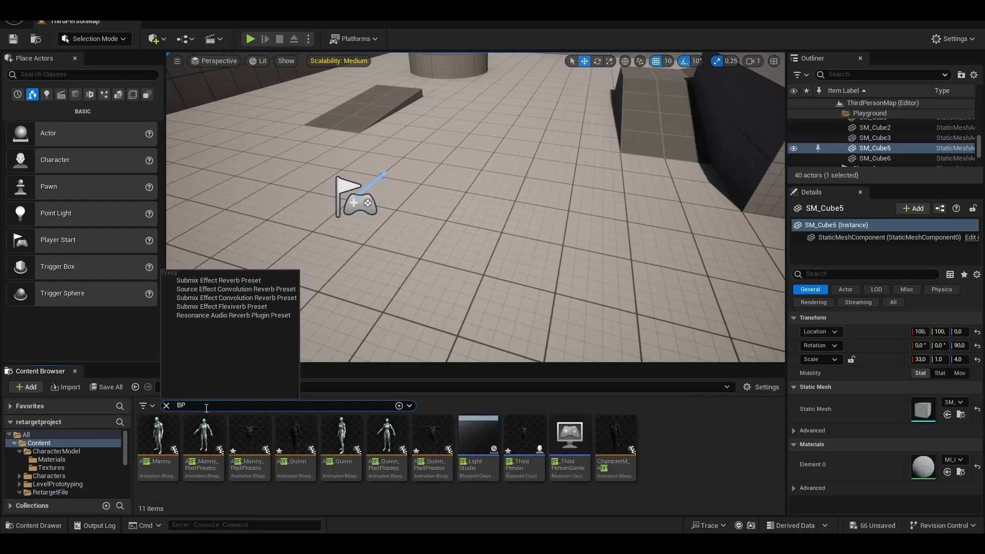
double_click(523, 446)
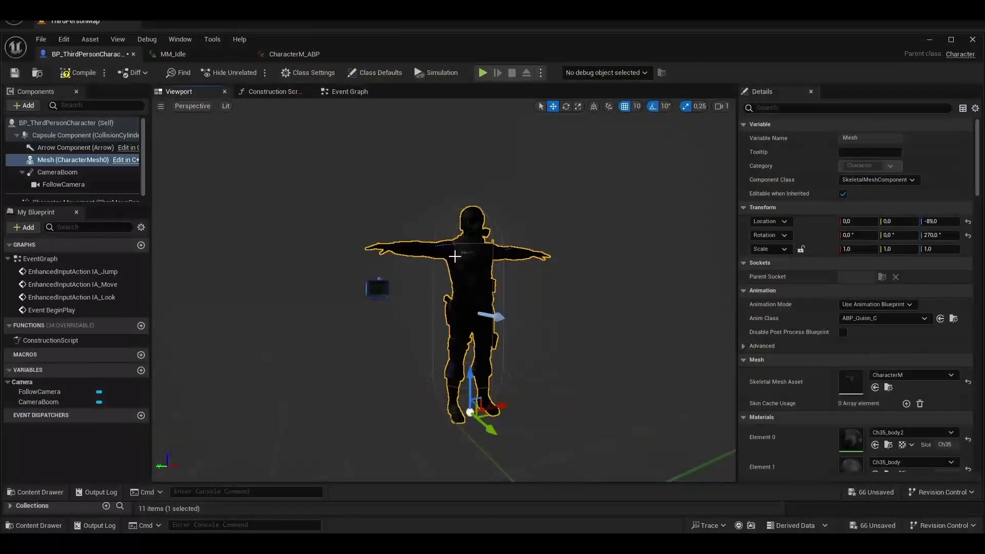
Step: Set the Mesh component's Anim Class to CharacterM_ABP and return to the level editor
click(885, 318)
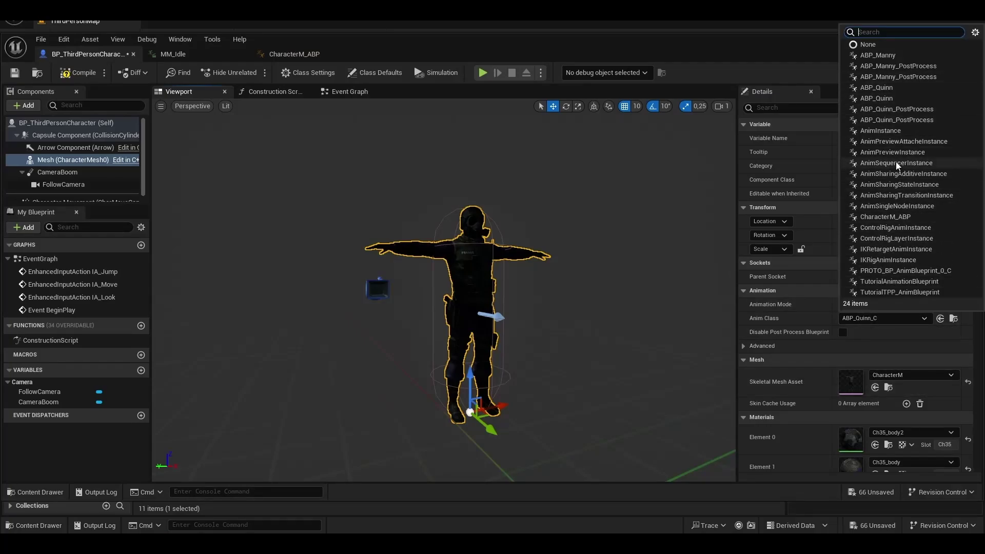
click(881, 216)
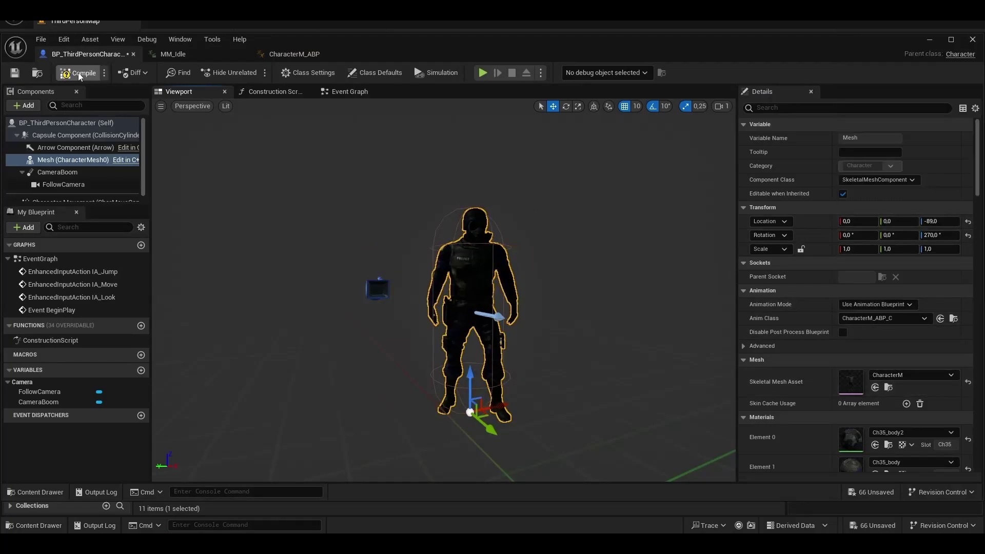
click(929, 41)
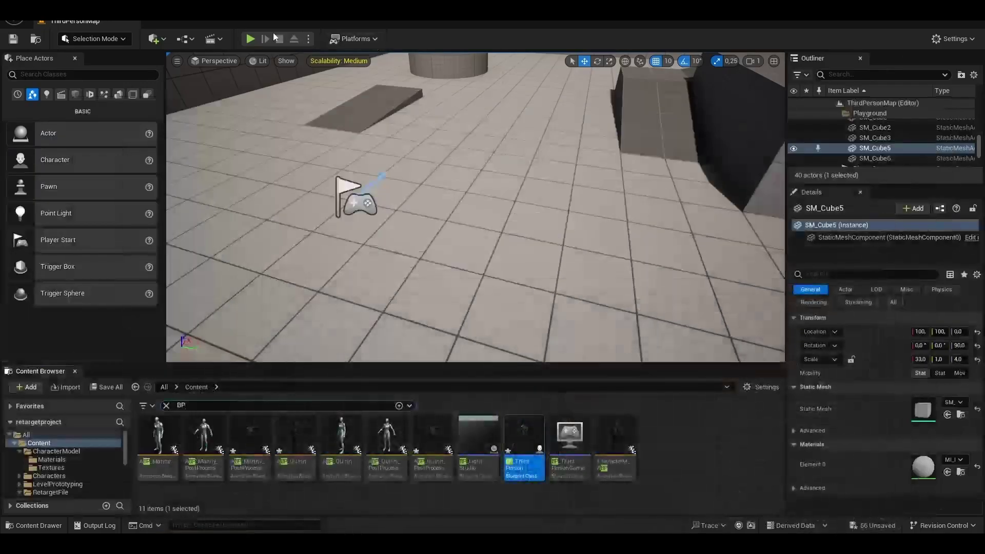
Step: Play-test the level, running the character around and viewing its idle and movement animations, with the viewport enlarged
click(253, 38)
key(w)
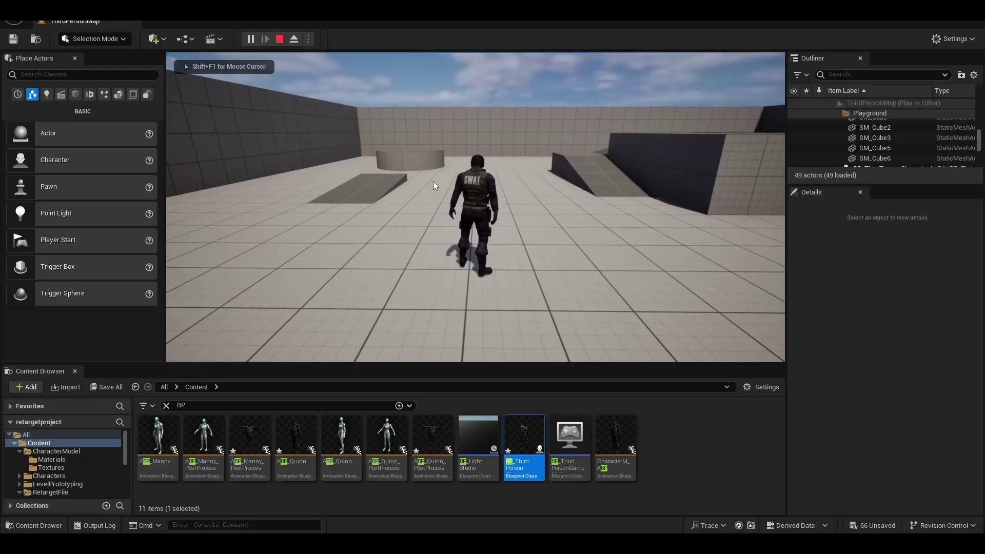
key(Escape)
drag(531, 362, 526, 392)
click(250, 39)
key(w)
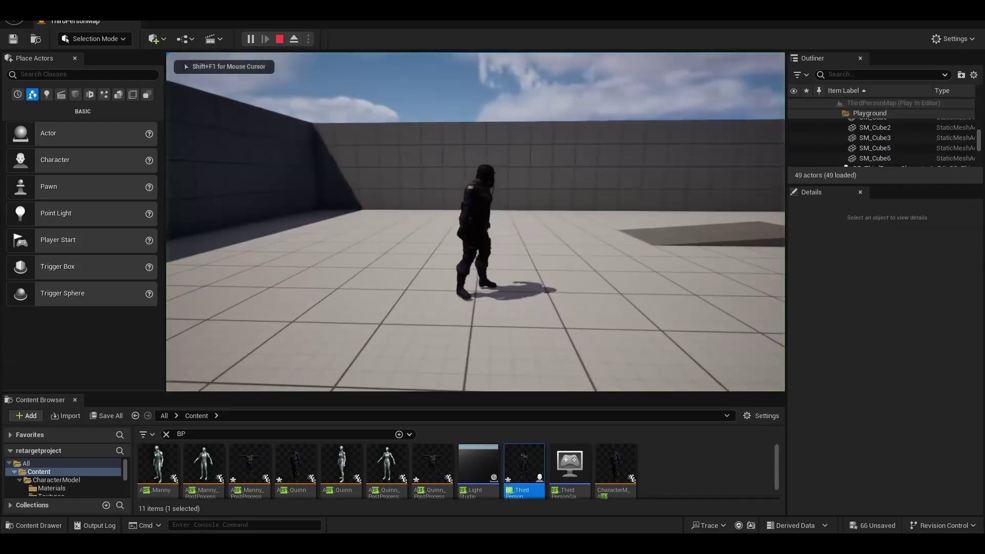
key(w)
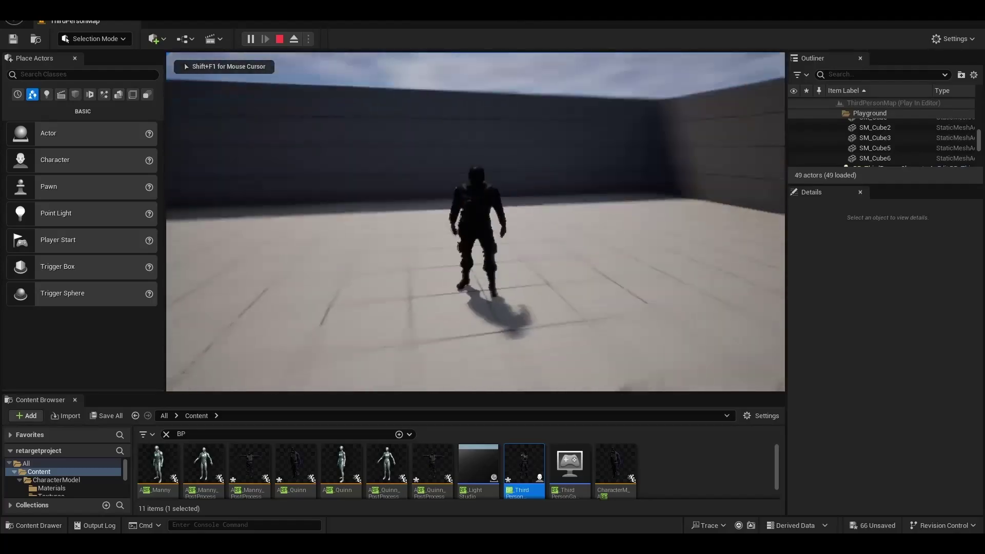
key(w)
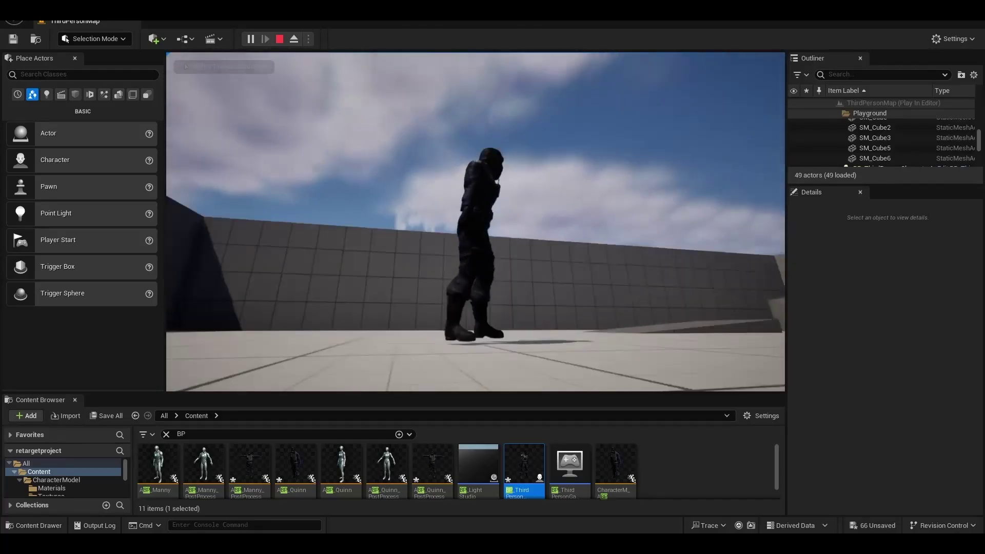
key(w)
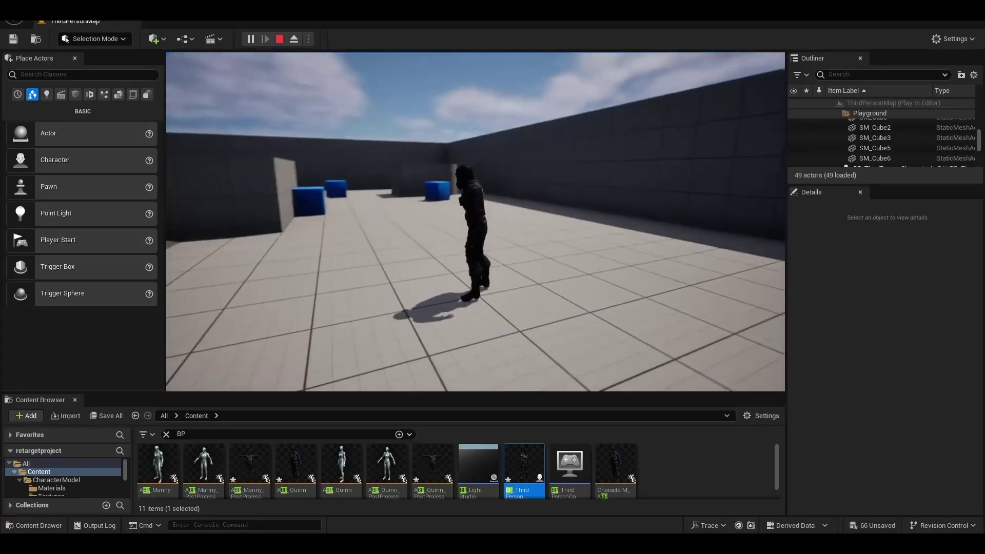
key(Escape)
click(704, 224)
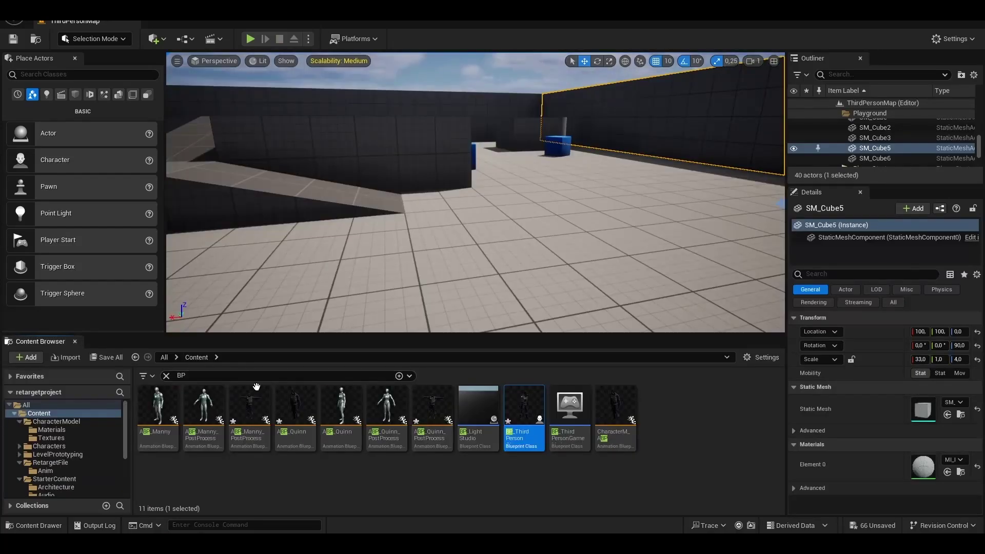
Step: Clear the asset search and open the MM_Idle animation in RetargetFile's Anim folder
click(165, 376)
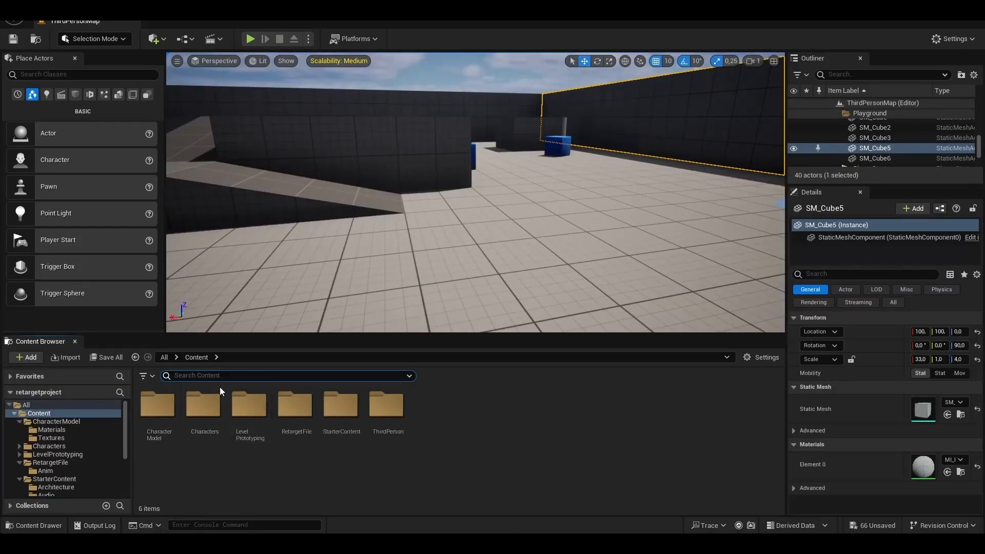
click(158, 405)
double_click(295, 406)
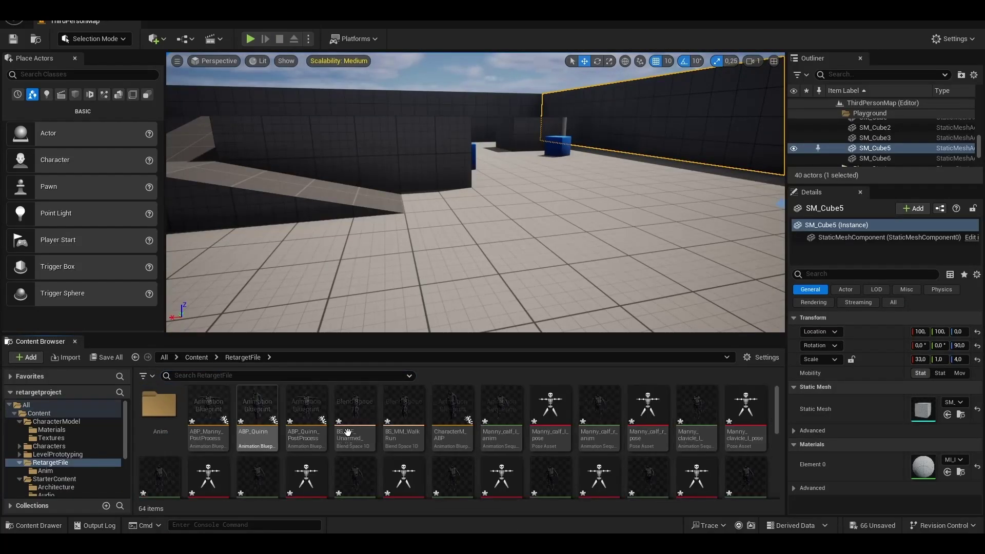
double_click(177, 402)
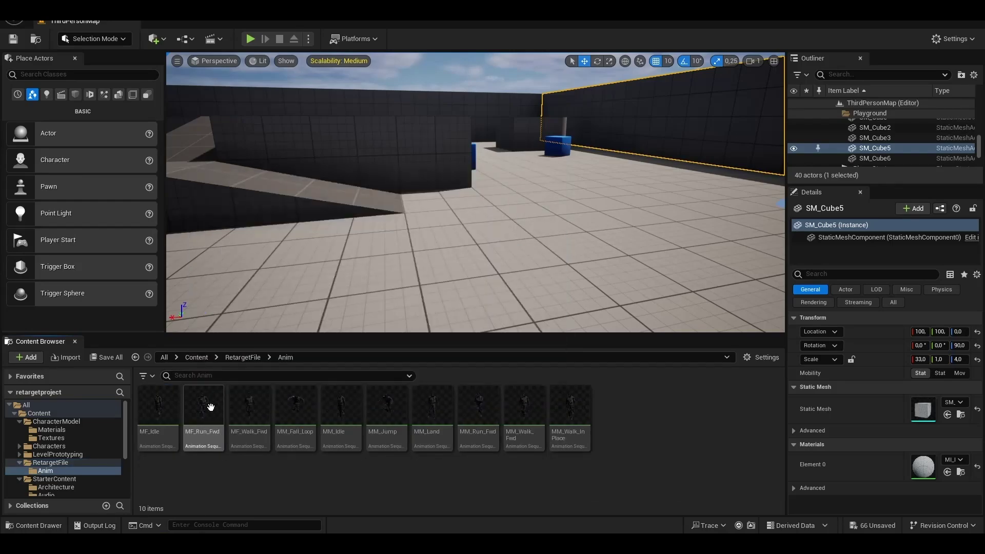
double_click(341, 408)
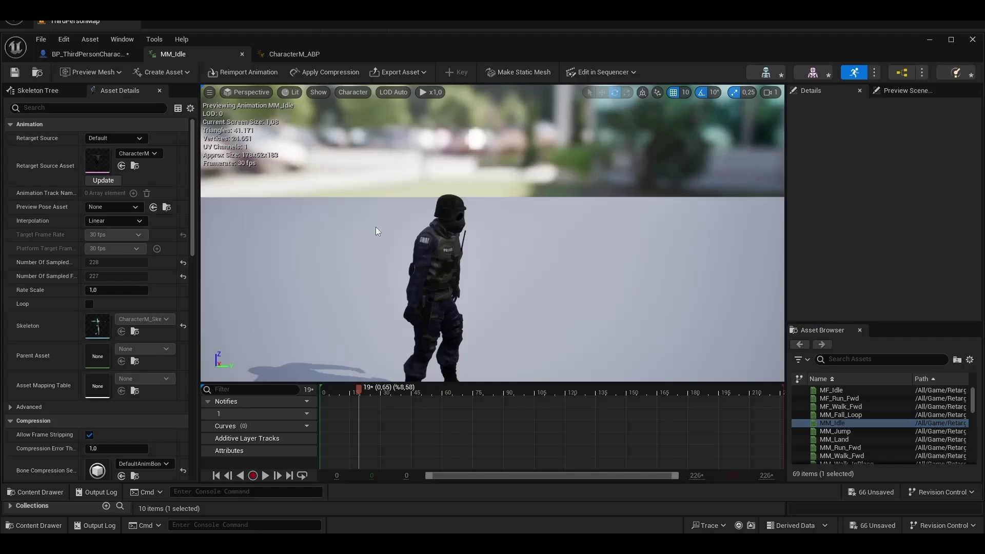
Step: Undo the earlier bone rotation, rotate the Spine bone to about 1.74° on X to straighten the torso, and key it at frame 0
click(21, 94)
key(ctrl+z)
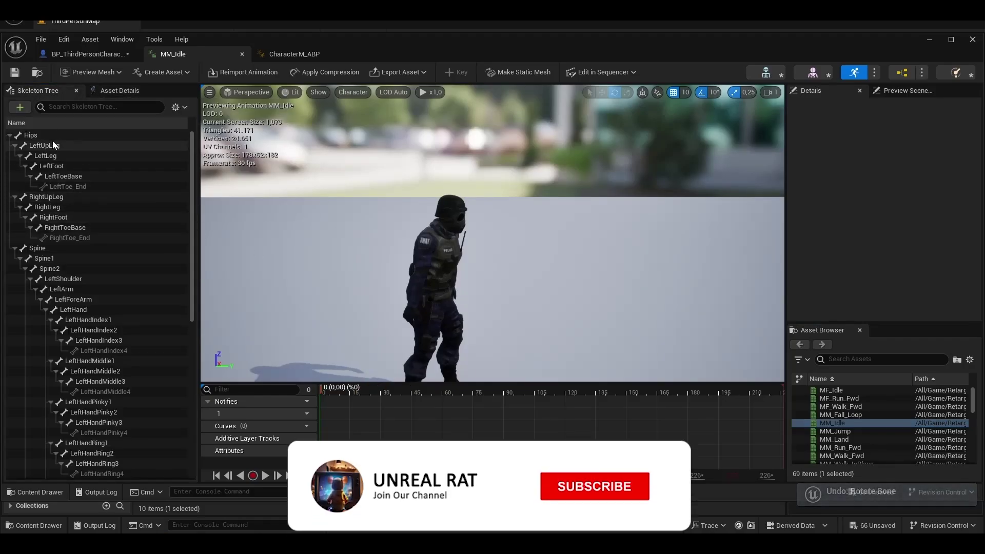
click(51, 138)
click(60, 248)
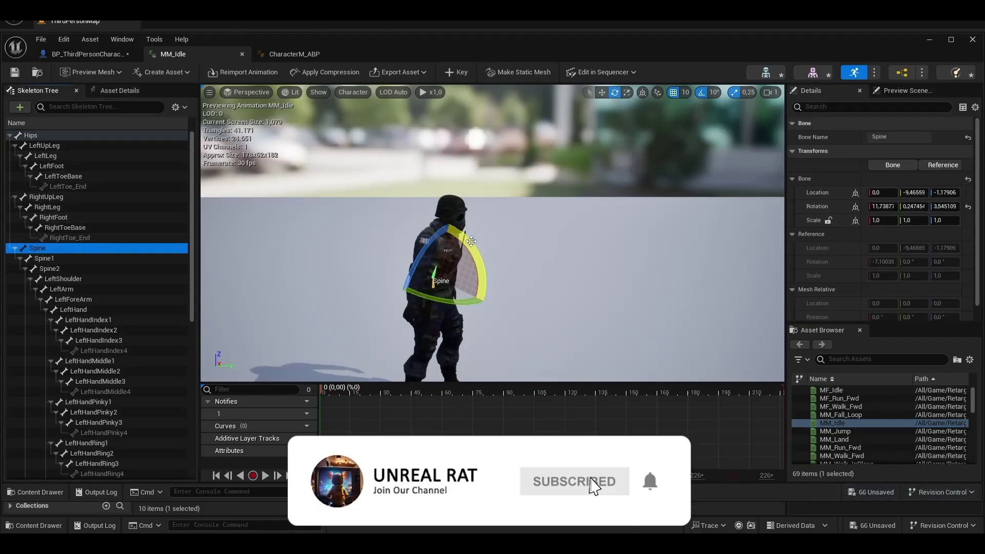
drag(470, 241, 487, 300)
mouse_move(528, 319)
right_down()
mouse_move(551, 354)
mouse_move(500, 300)
mouse_move(512, 338)
mouse_move(515, 329)
right_up()
scroll(516, 329, down, 2)
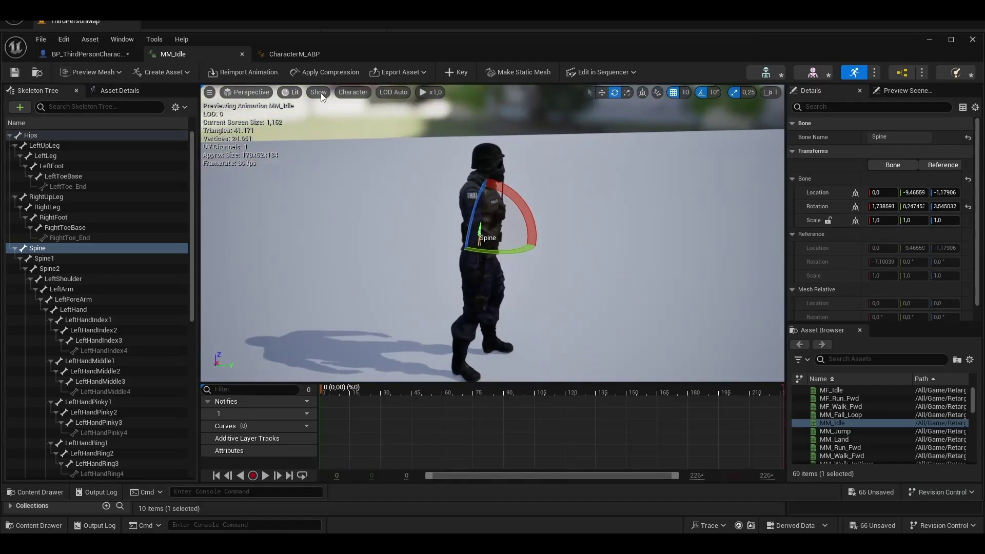
click(458, 72)
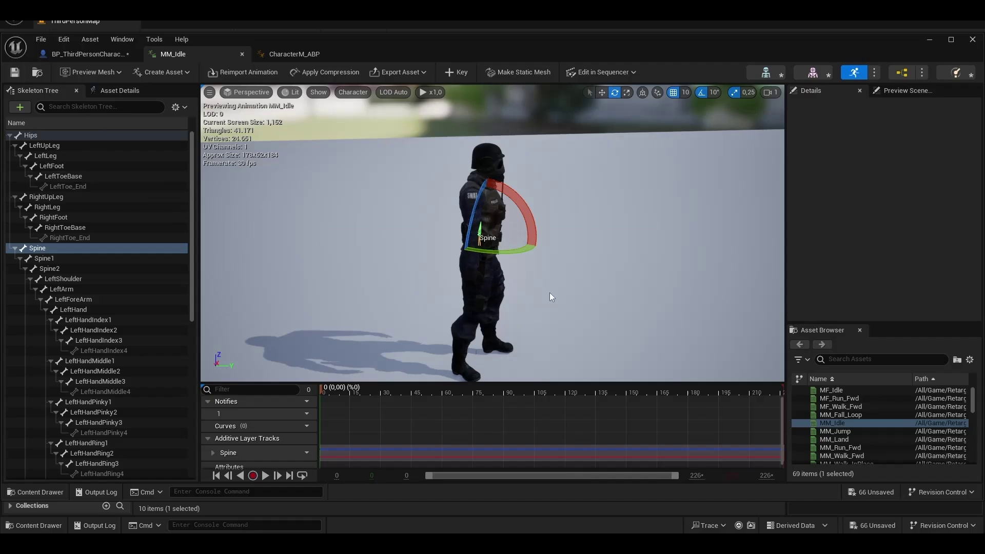
Step: Play the level again in fullscreen and move the character to check the corrected idle posture
click(929, 40)
click(248, 39)
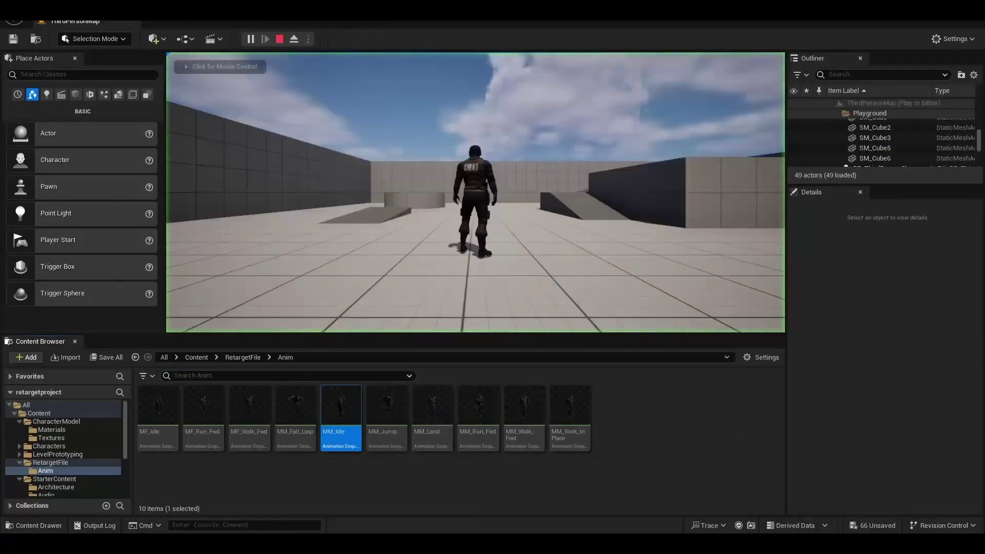
key(w)
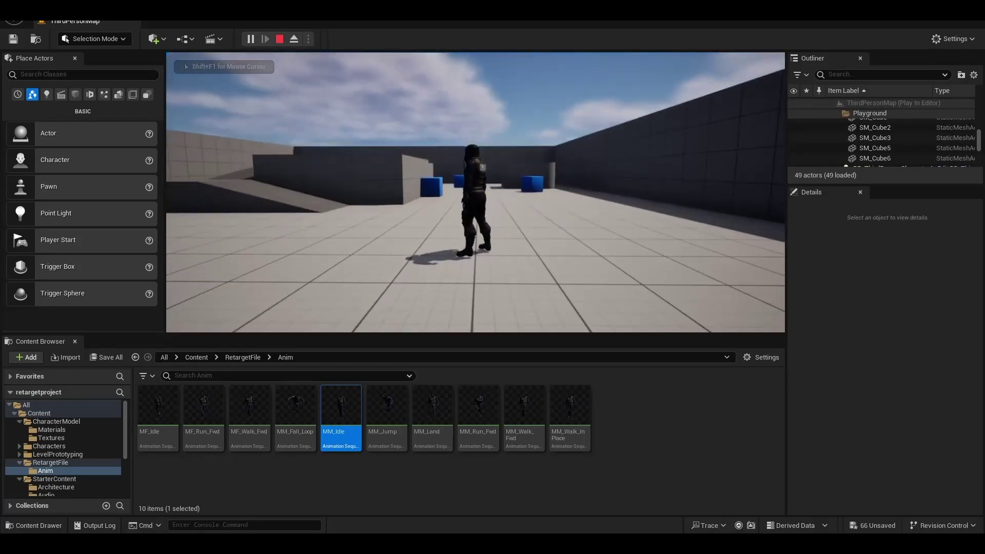
key(F11)
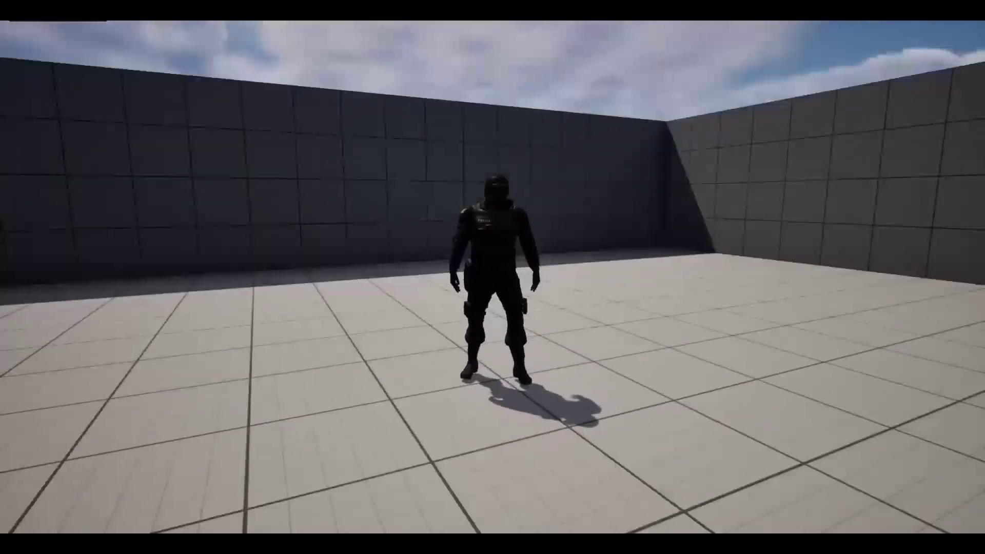
Step: Move the character through the level to view its idle posture from the side, and leave fullscreen play
key(a)
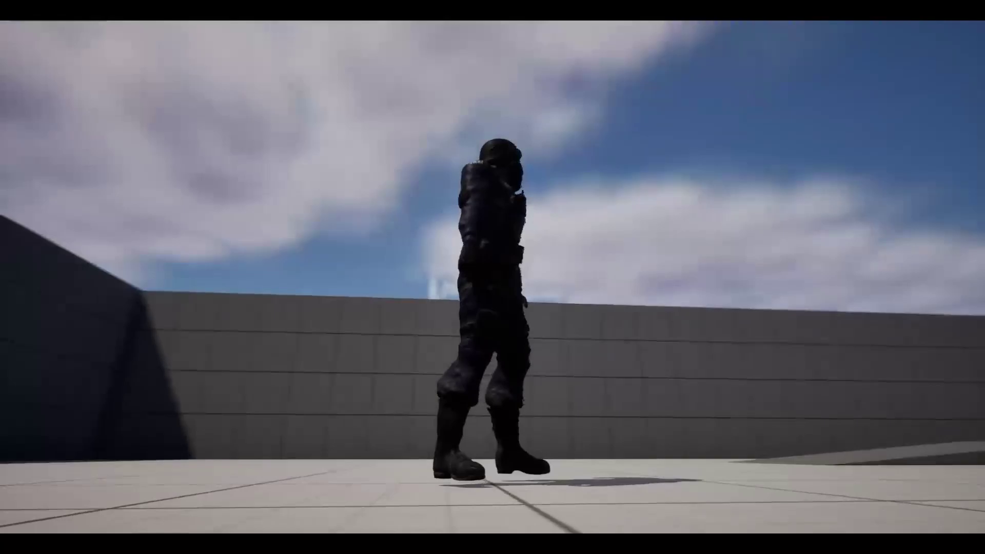
key(F11)
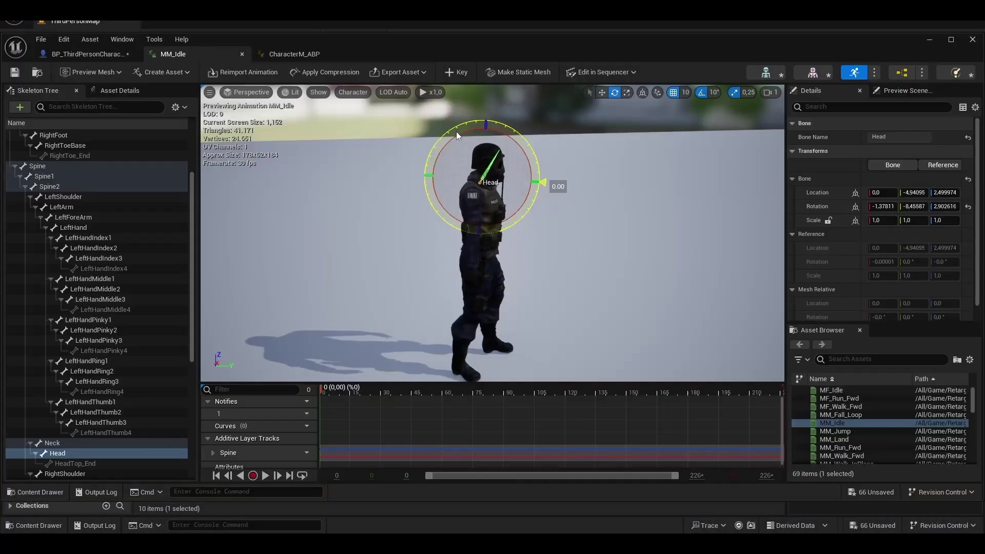
Step: Rotate the Neck bone to about 9.47° on X, shift it to about -0.30, -17.46, -2.14, and key it at frame 0 of MM_Idle
click(73, 443)
drag(508, 139, 516, 150)
key(w)
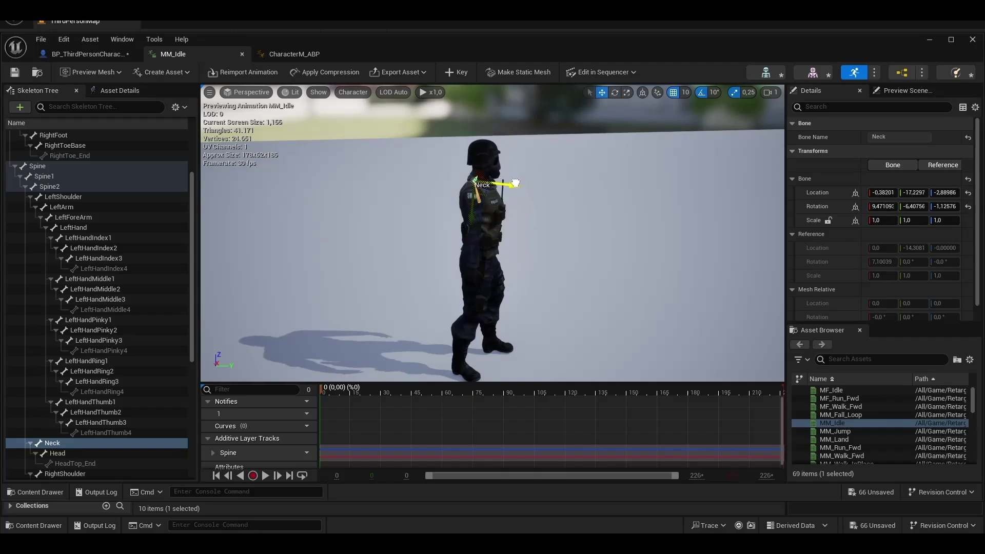
drag(471, 217, 472, 216)
mouse_move(472, 216)
right_down()
mouse_move(490, 205)
mouse_move(477, 197)
right_up()
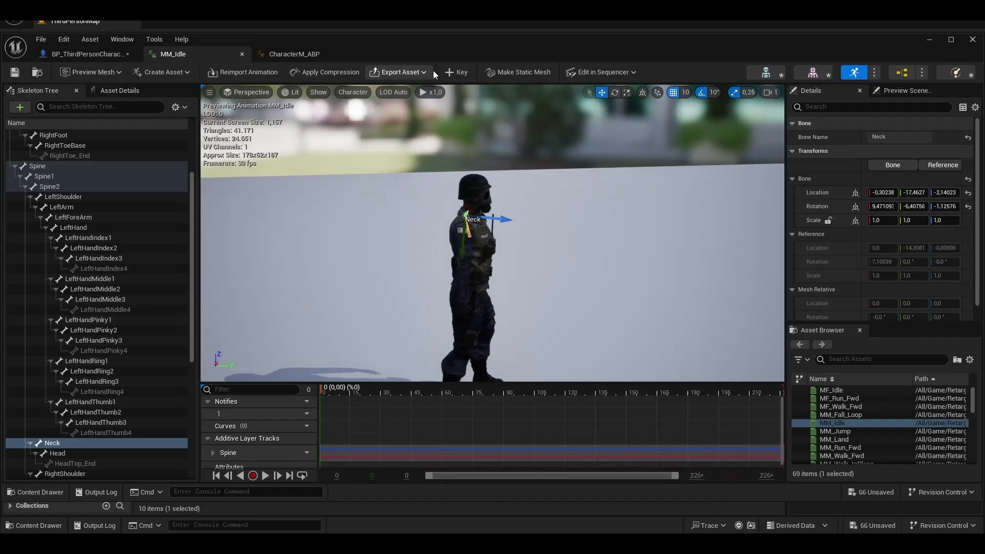
click(458, 72)
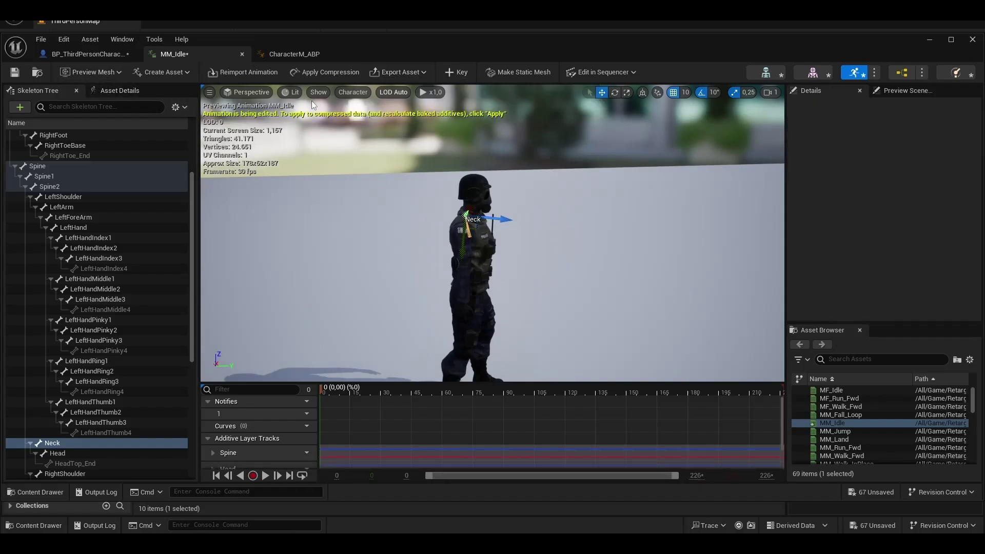
Step: Play-test the level from the main editor, running the character around to check the adjusted neck posture and the run animation
click(929, 40)
click(252, 38)
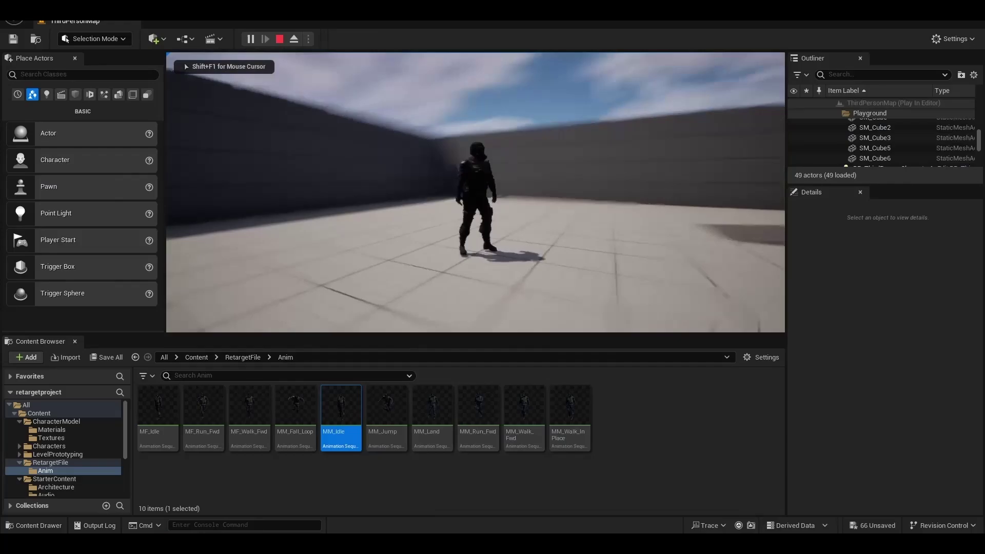
key(a)
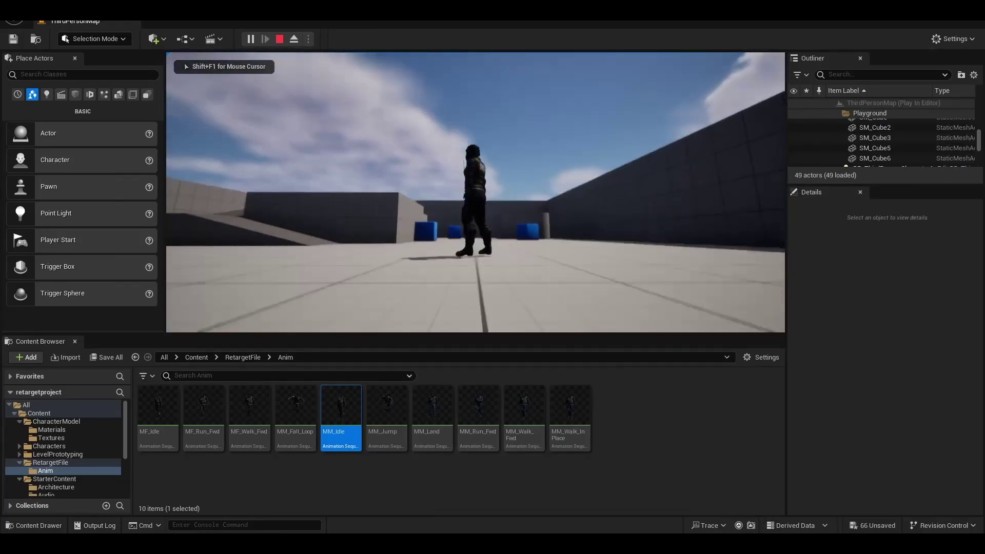
key(w)
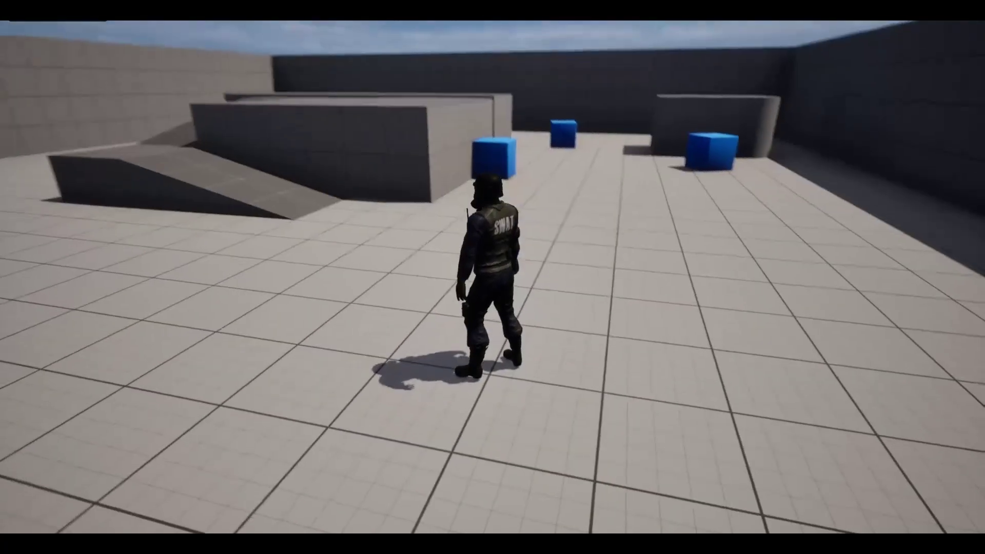
key(w)
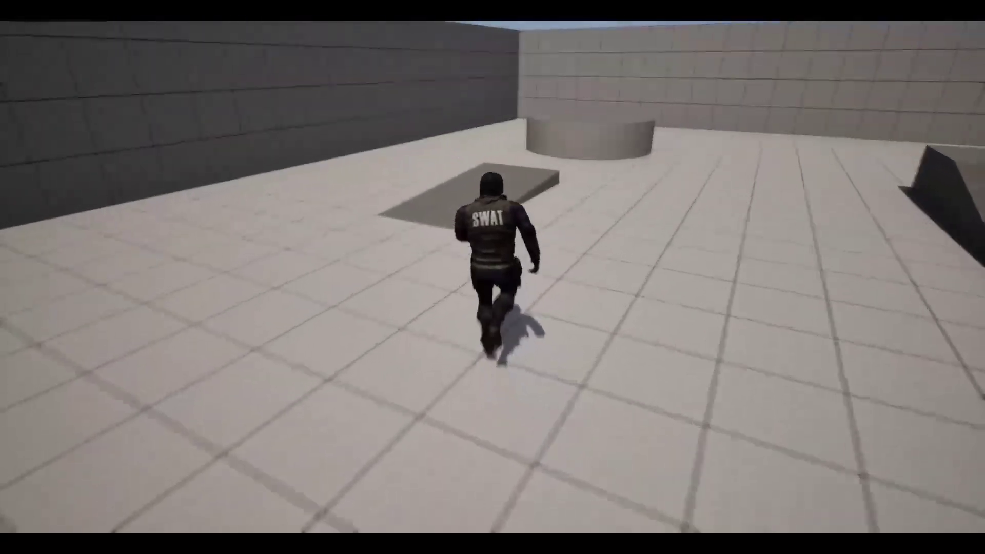
key(w)
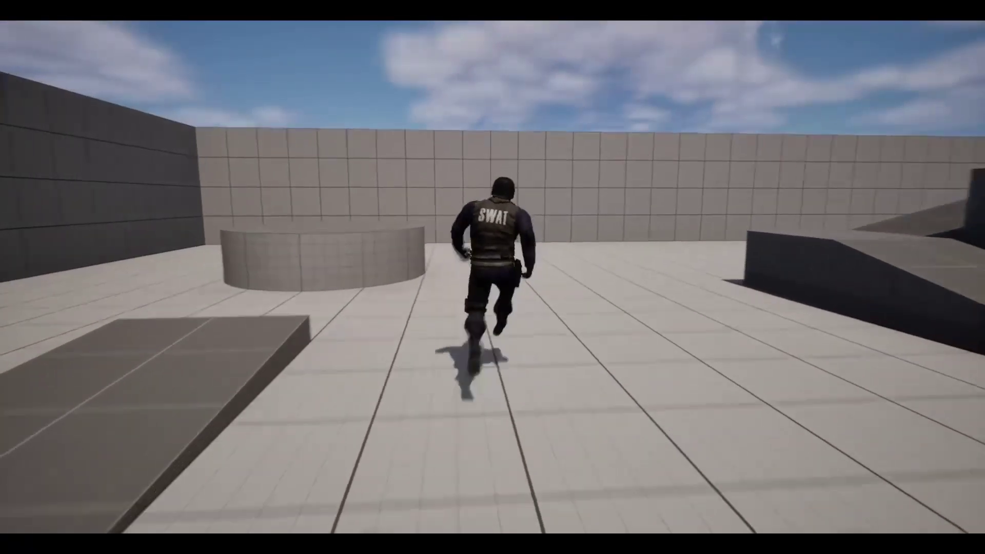
key(w)
key(w)
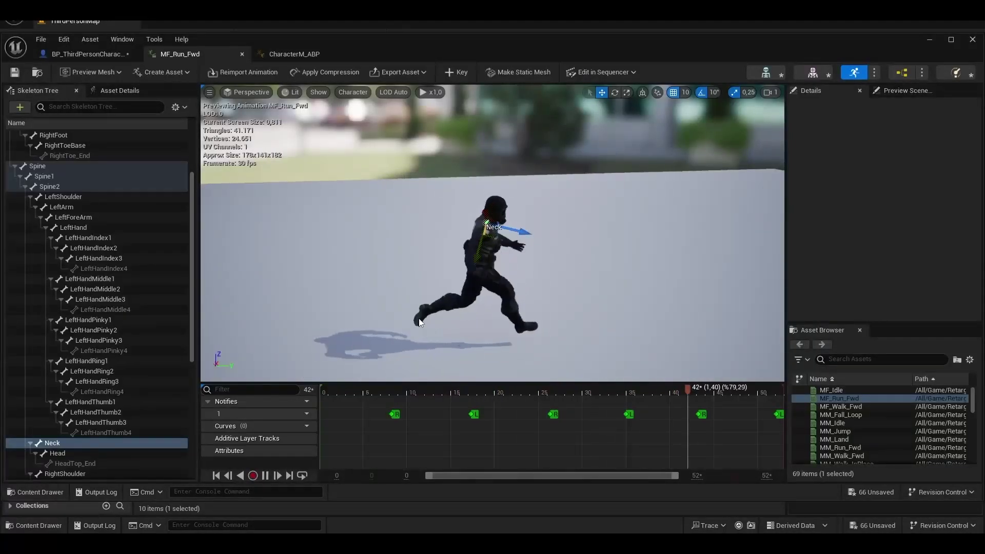
Step: Examine the MF_Run_Fwd animation from behind the character in the animation preview
right_drag(556, 274, 715, 284)
key(a)
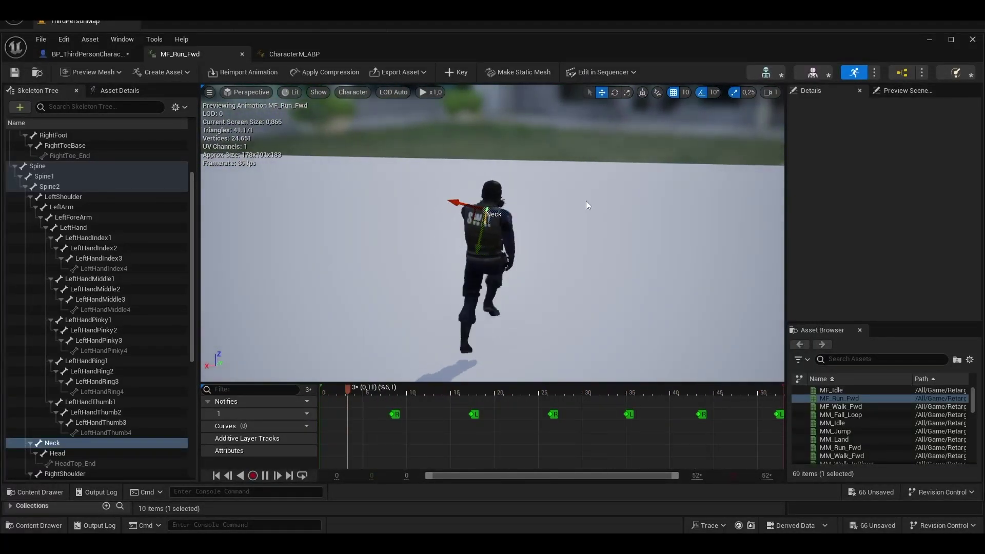